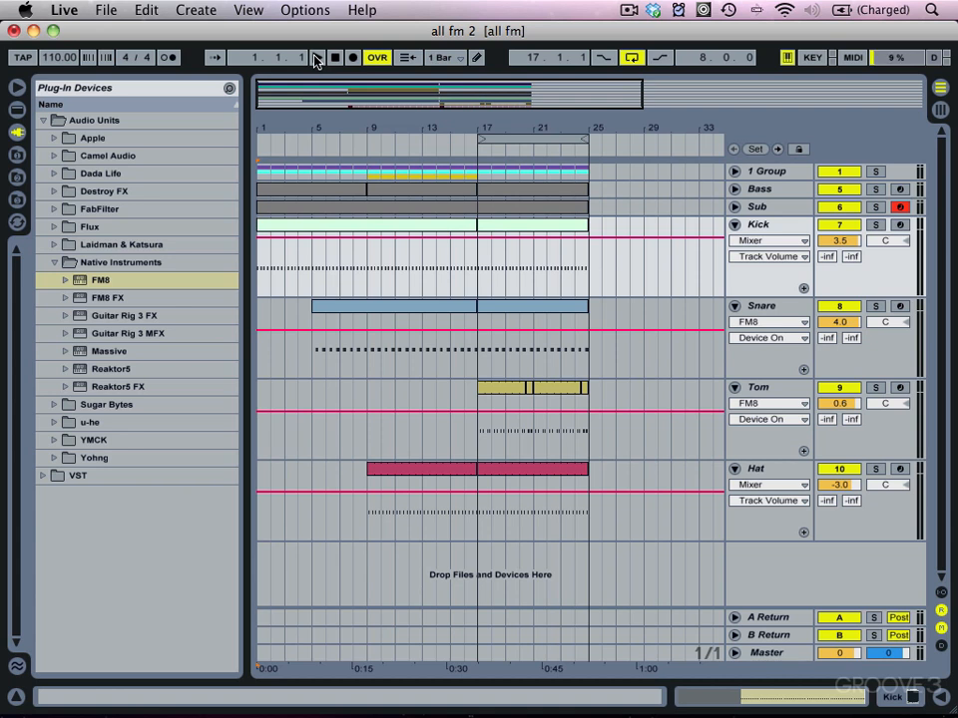
Step: Duplicate the Kick track, deactivate the original and solo the copy
{"action": "left_click", "coordinate": [314, 60]}
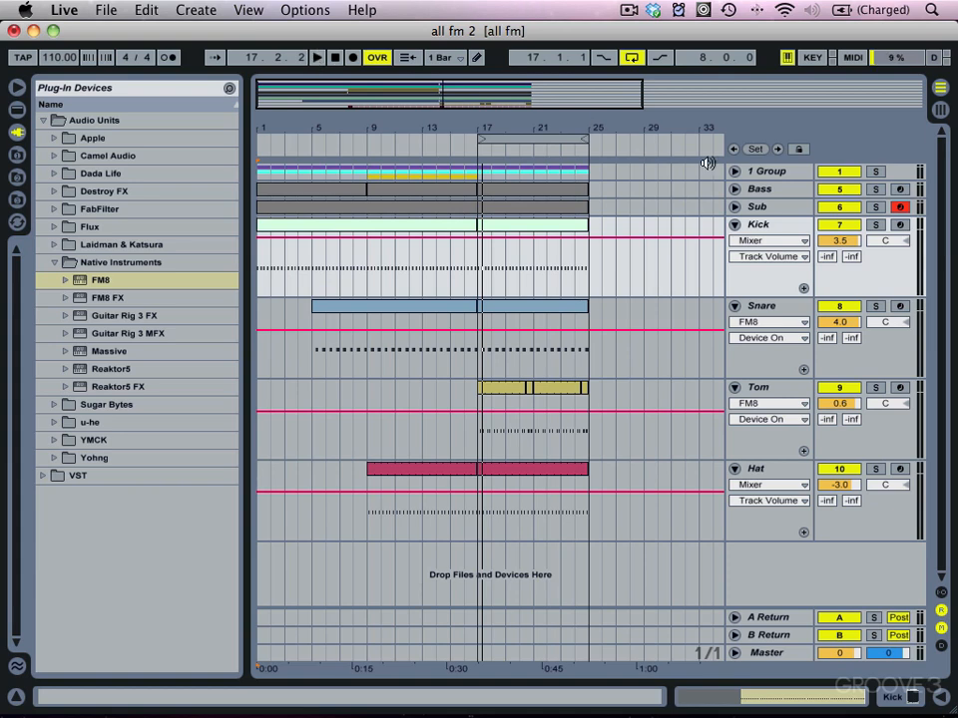
{"action": "left_click", "coordinate": [776, 230]}
{"action": "right_click", "coordinate": [775, 231]}
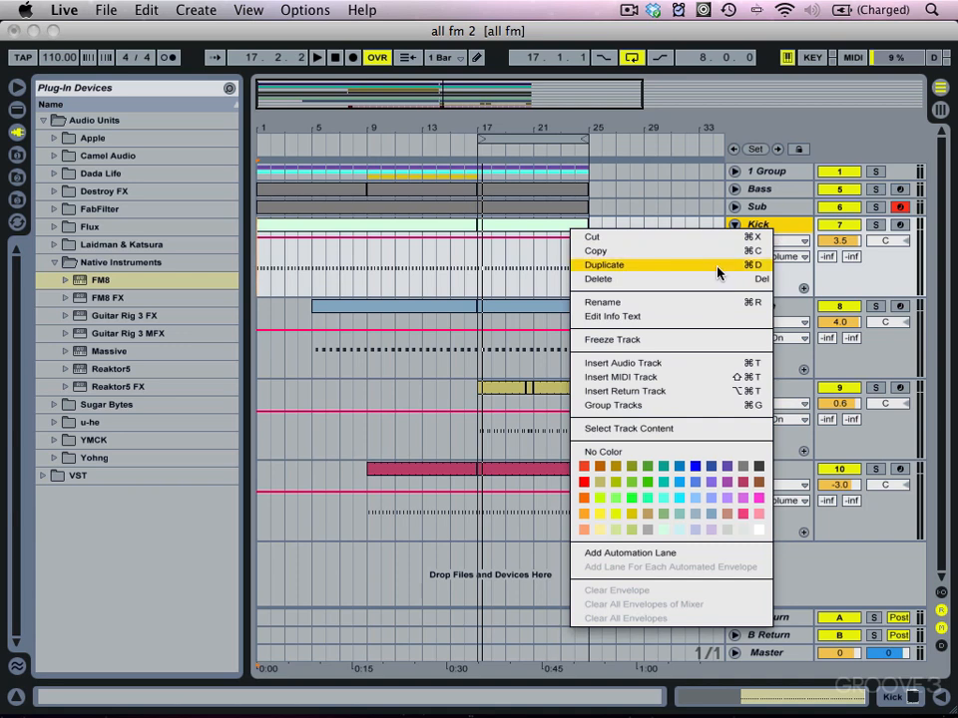
{"action": "left_click", "coordinate": [719, 269]}
{"action": "left_click", "coordinate": [839, 228]}
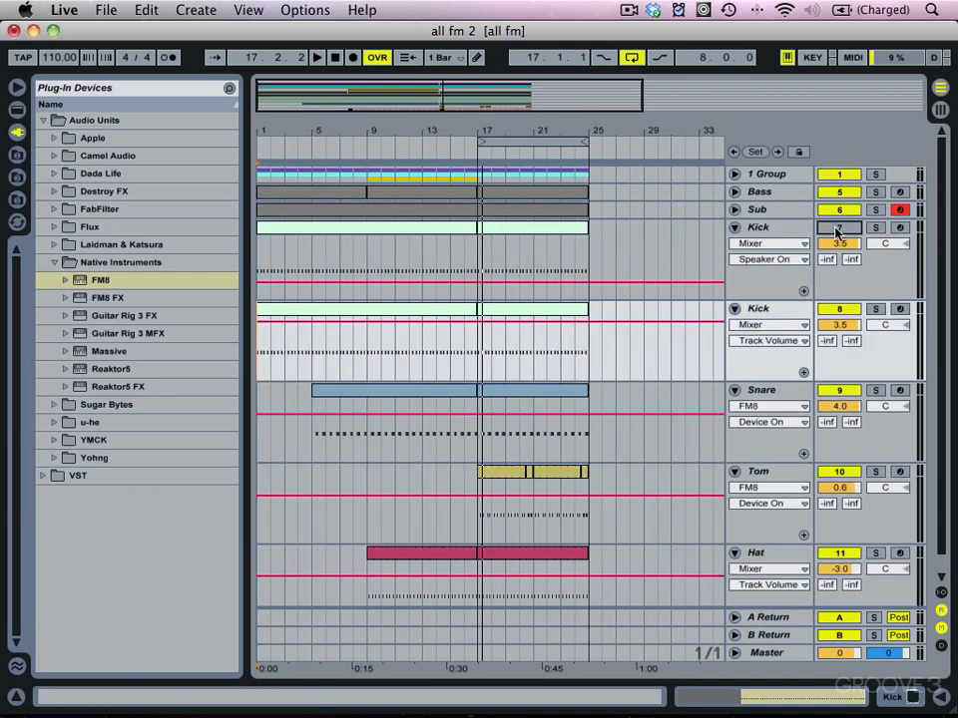
{"action": "left_click", "coordinate": [875, 309]}
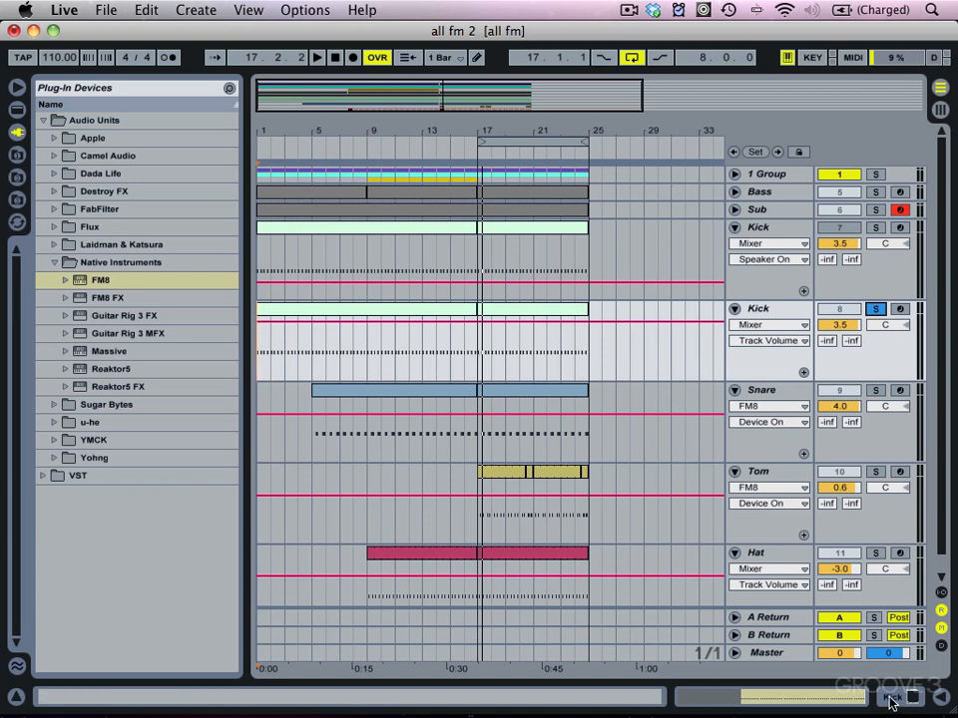
Step: Open the copied Kick's FM8 window and start a blank new sound
{"action": "left_click", "coordinate": [16, 696]}
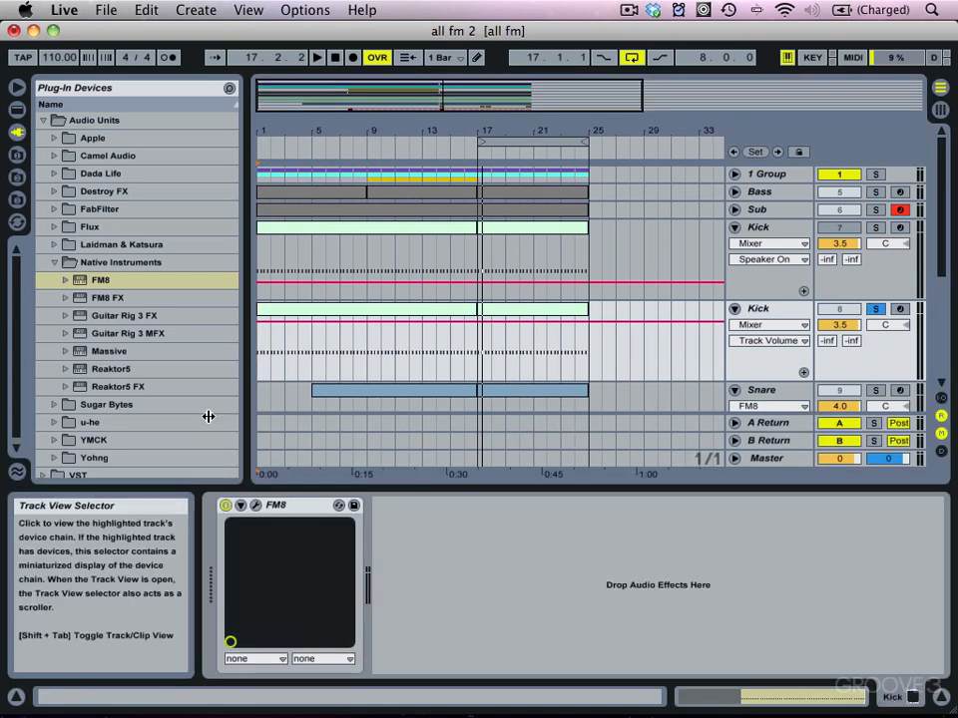
{"action": "left_click", "coordinate": [255, 506]}
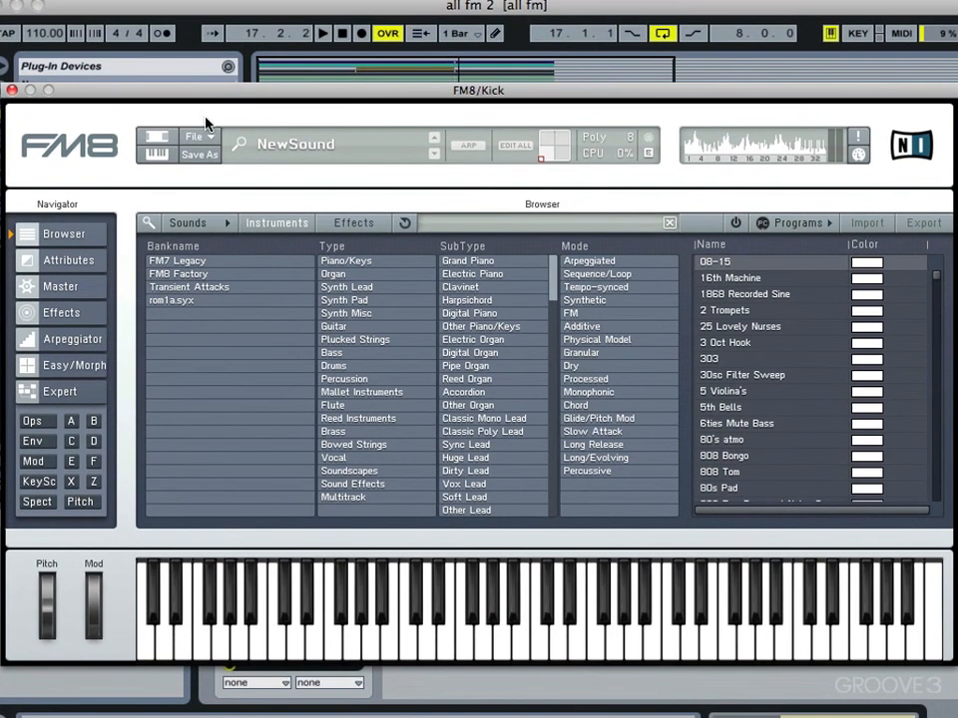
{"action": "left_click", "coordinate": [232, 189]}
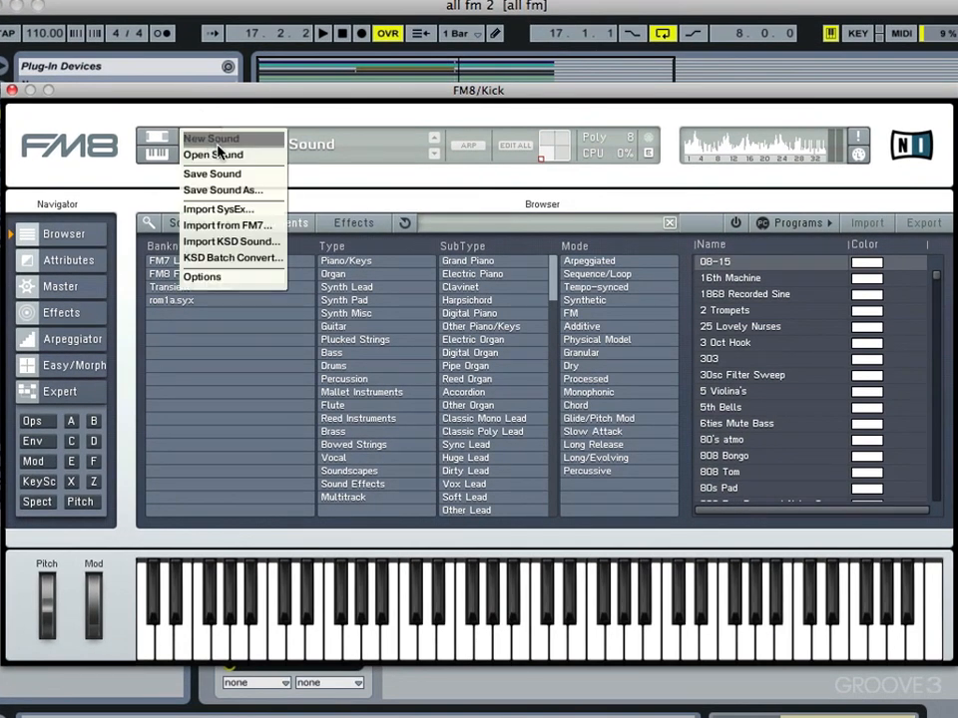
{"action": "left_click", "coordinate": [240, 195]}
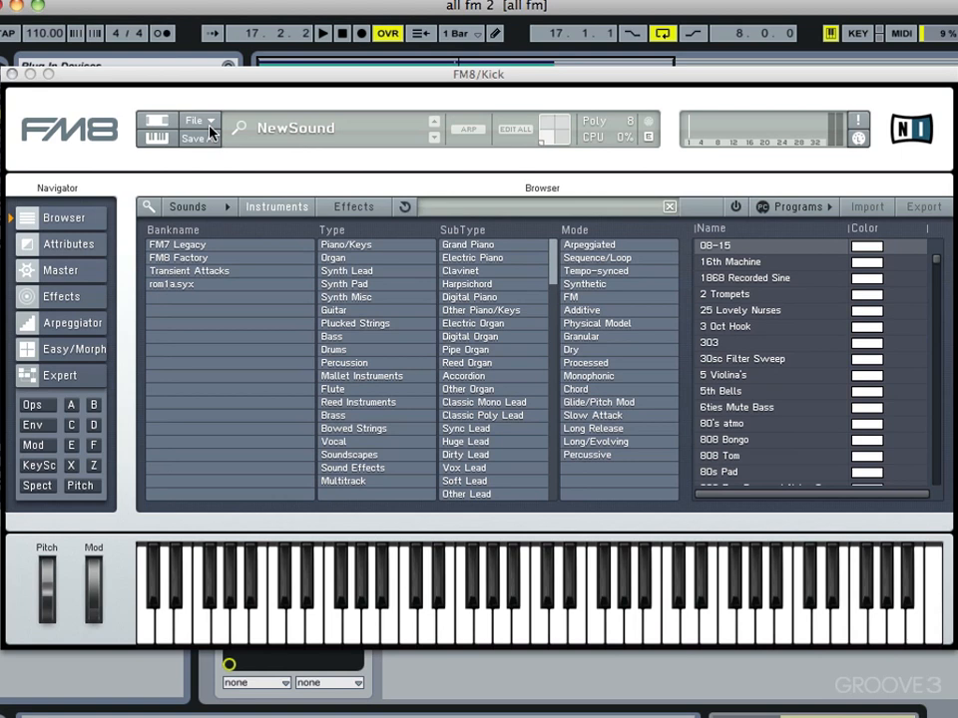
Step: On the Ops page, raise operator E's ratio to 13 and enter 2.4 for operator F
{"action": "left_click", "coordinate": [62, 376]}
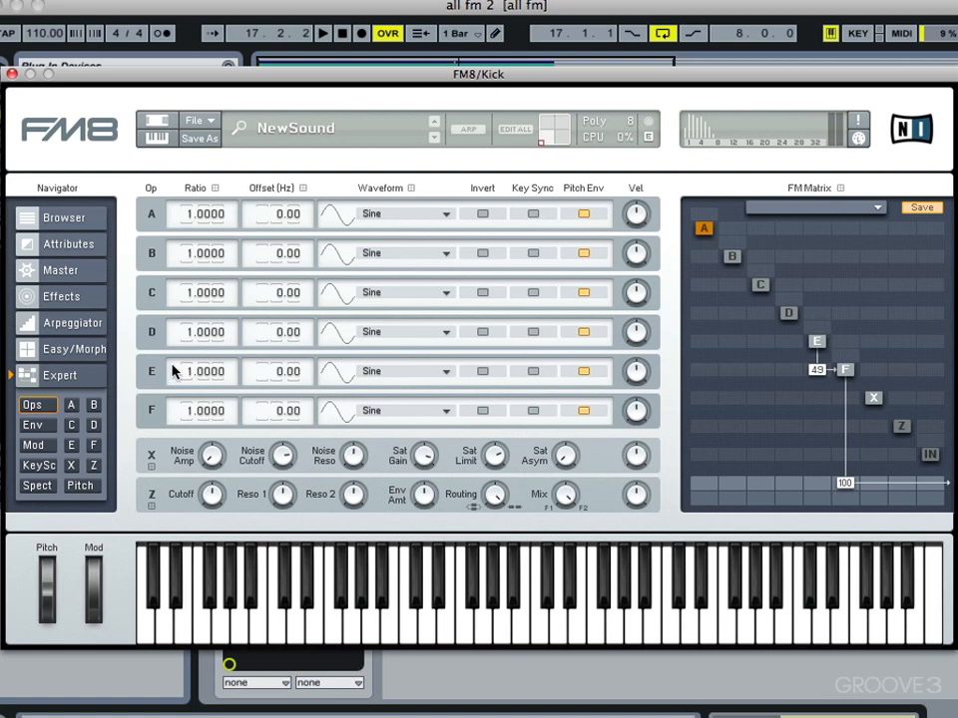
{"action": "left_click_drag", "start_coordinate": [179, 375], "coordinate": [180, 362]}
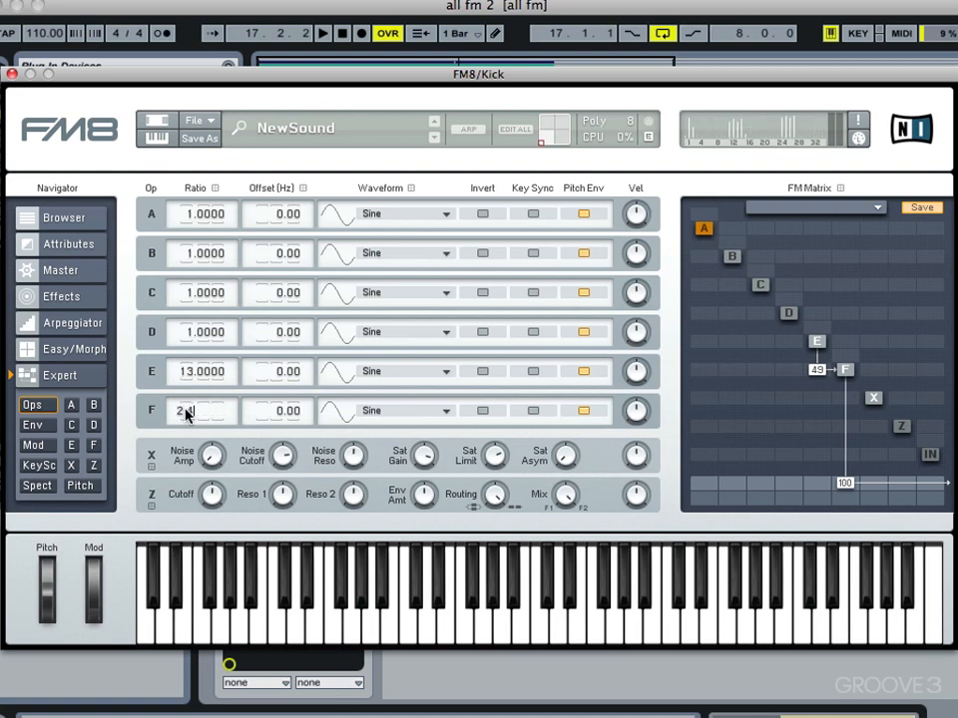
{"action": "type", "text": ".4"}
{"action": "key", "text": "Return"}
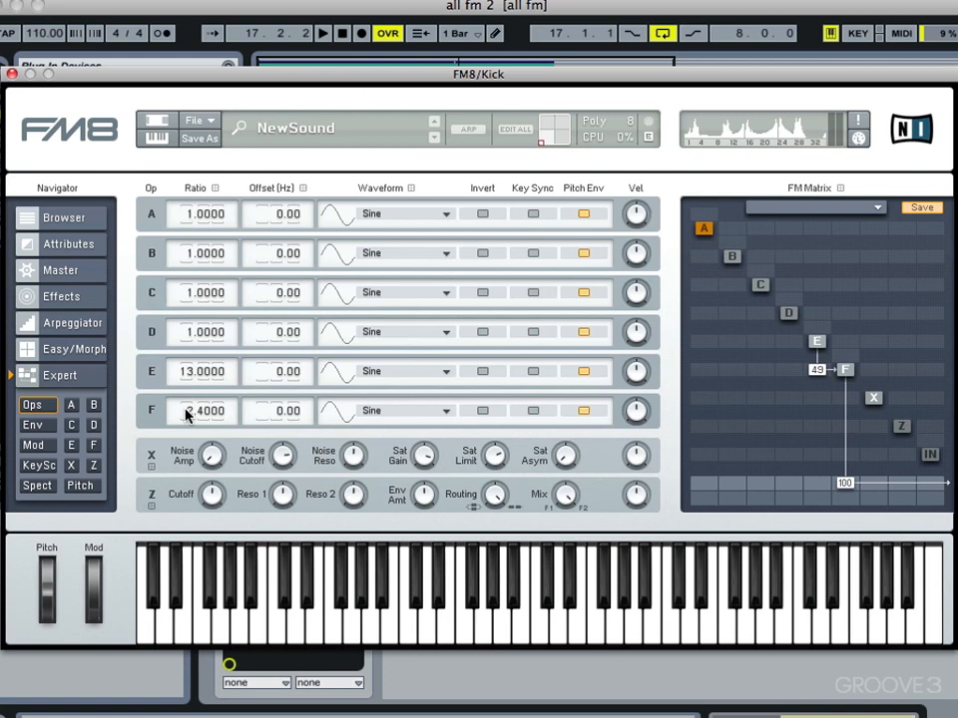
{"action": "key", "text": "space"}
{"action": "key", "text": "space"}
Step: Shorten operator E's envelope decay to about 0.056 s
{"action": "left_click", "coordinate": [40, 425]}
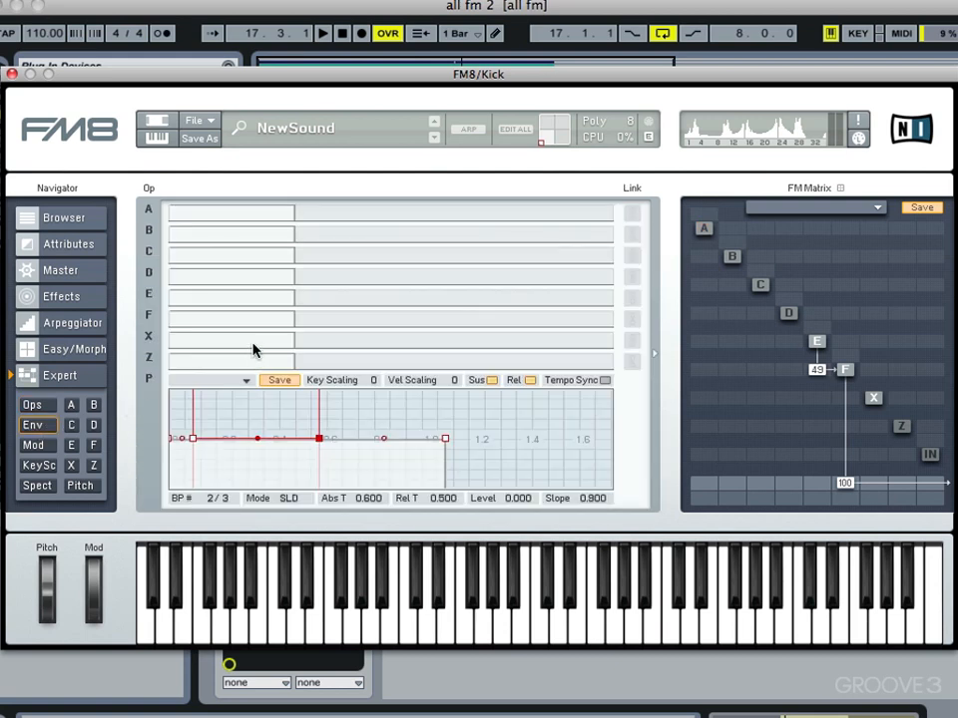
{"action": "left_click", "coordinate": [231, 296]}
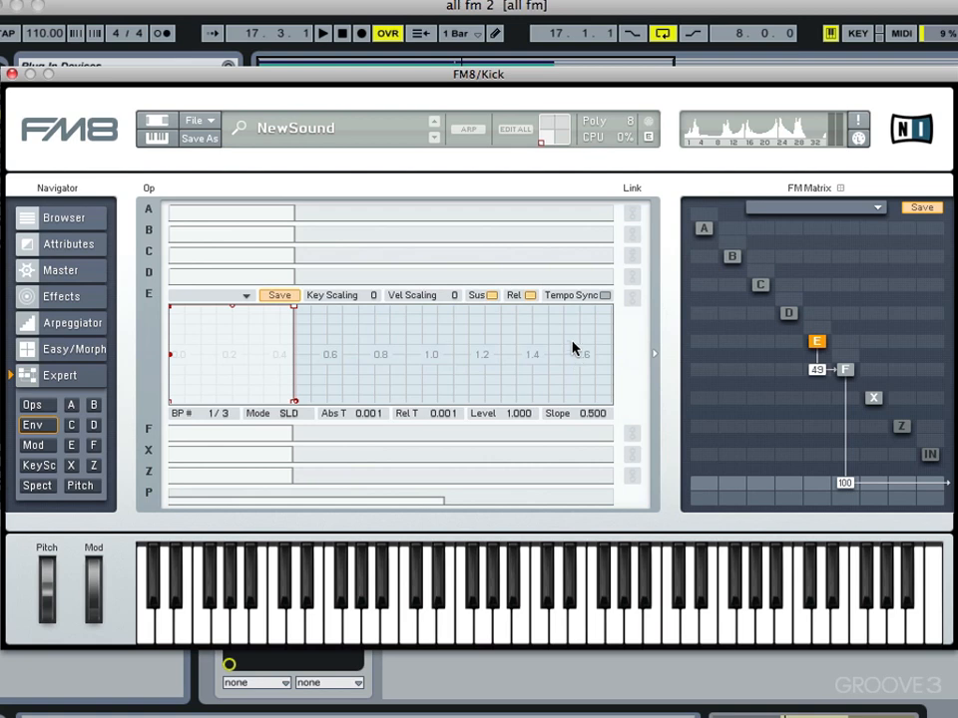
{"action": "left_click_drag", "start_coordinate": [295, 401], "coordinate": [184, 411]}
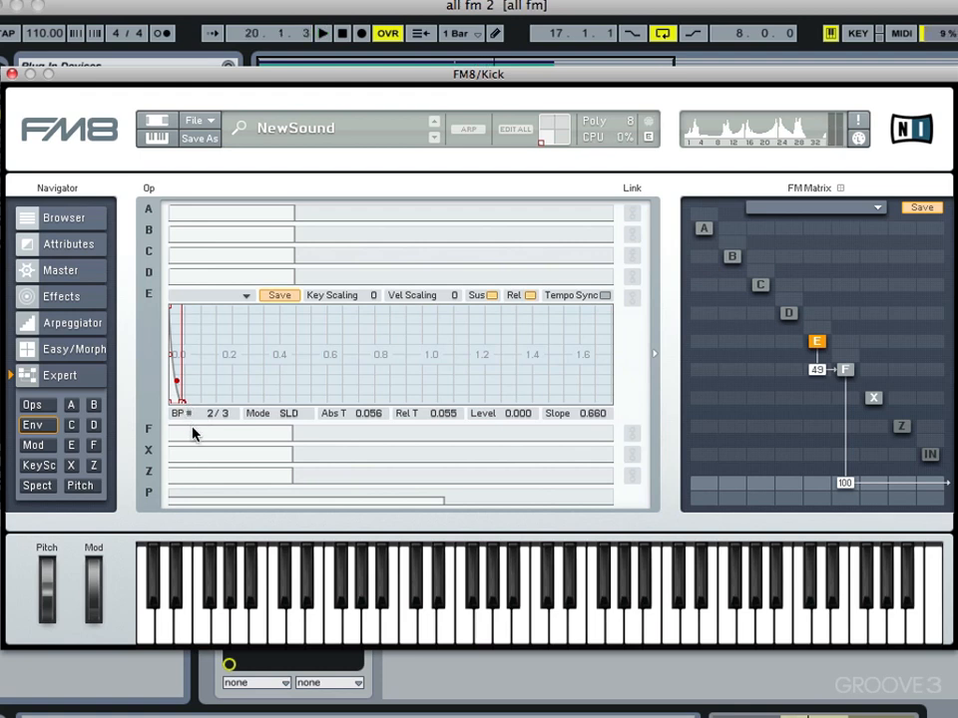
Step: Shorten operator F's envelope to about 0.268 s with a convex 0.100 slope
{"action": "left_click", "coordinate": [193, 433]}
{"action": "left_click_drag", "start_coordinate": [293, 332], "coordinate": [280, 433]}
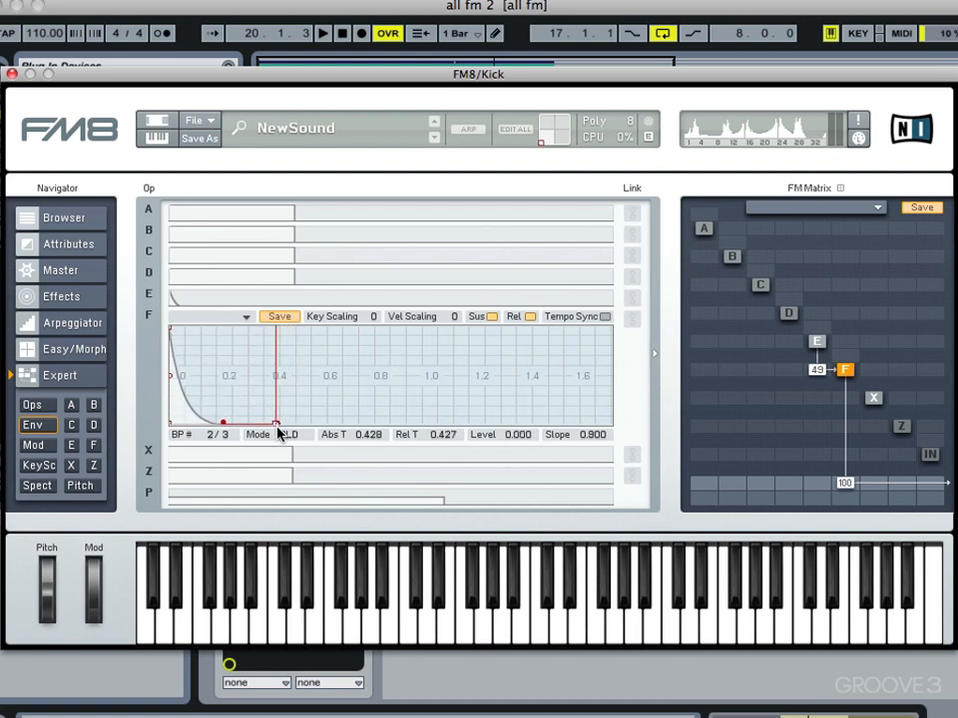
{"action": "left_click_drag", "start_coordinate": [220, 419], "coordinate": [223, 328]}
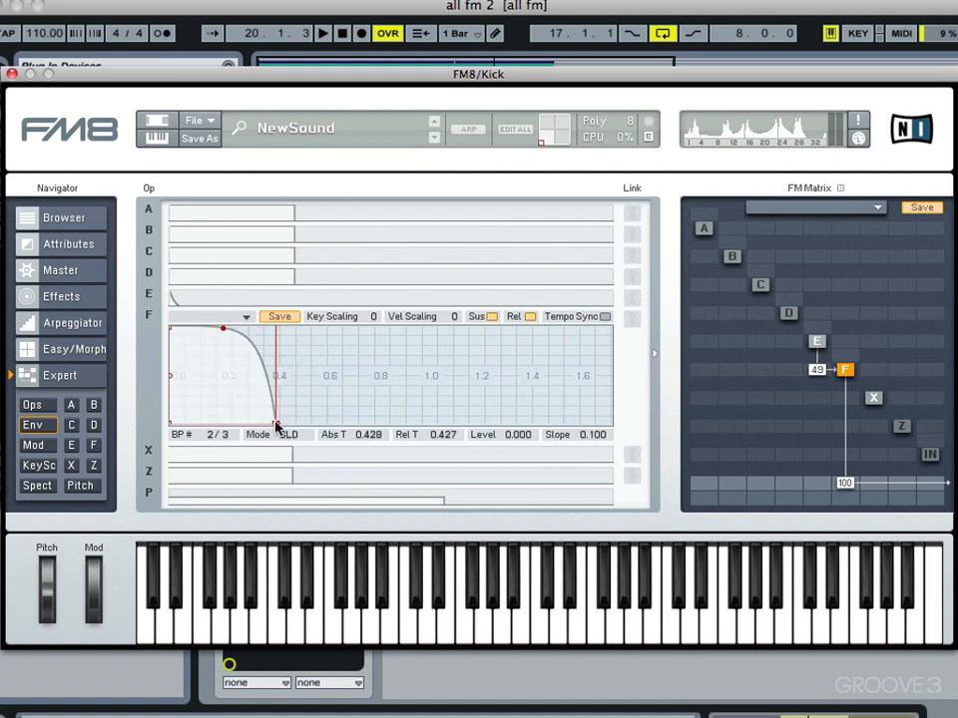
{"action": "left_click_drag", "start_coordinate": [278, 426], "coordinate": [238, 423]}
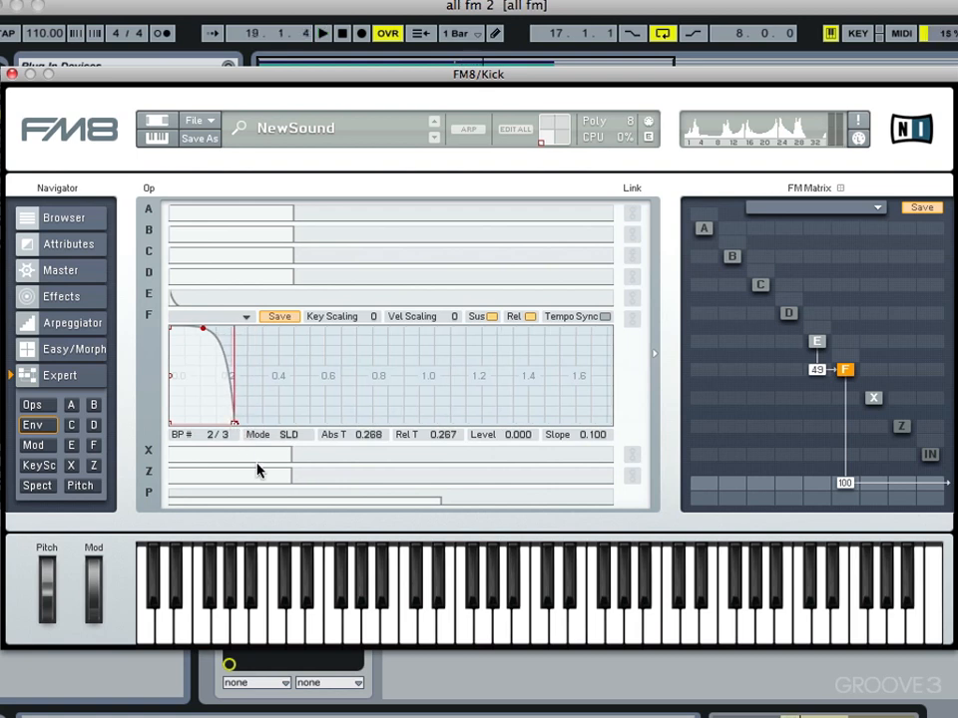
{"action": "left_click", "coordinate": [80, 486]}
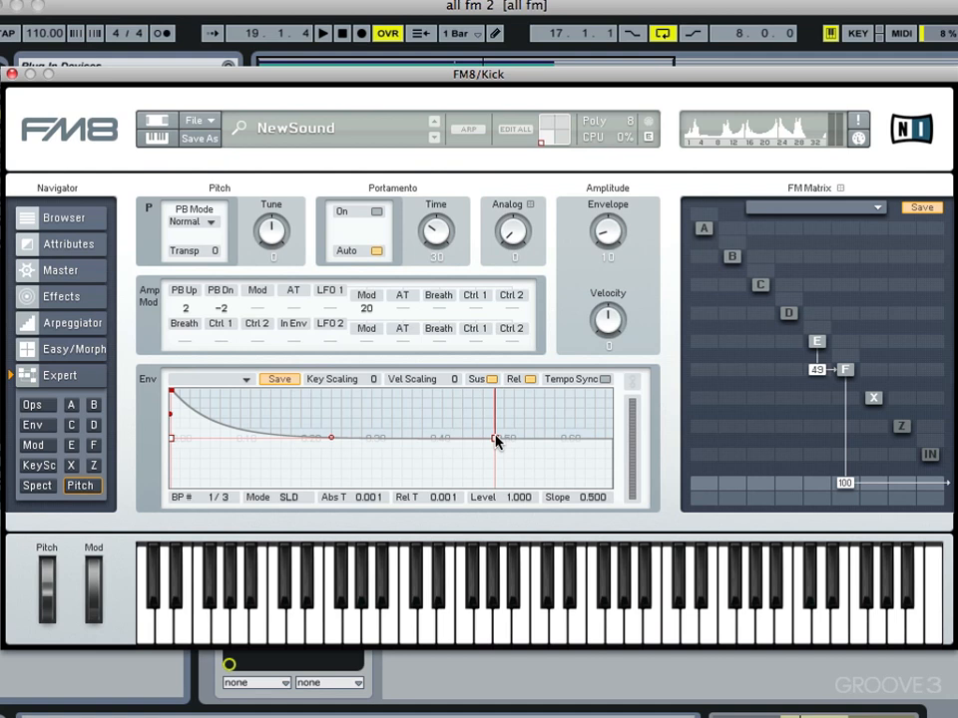
Step: Make the pitch envelope drop quickly to -1 with an envelope amount of 58
{"action": "left_click_drag", "start_coordinate": [496, 440], "coordinate": [257, 487]}
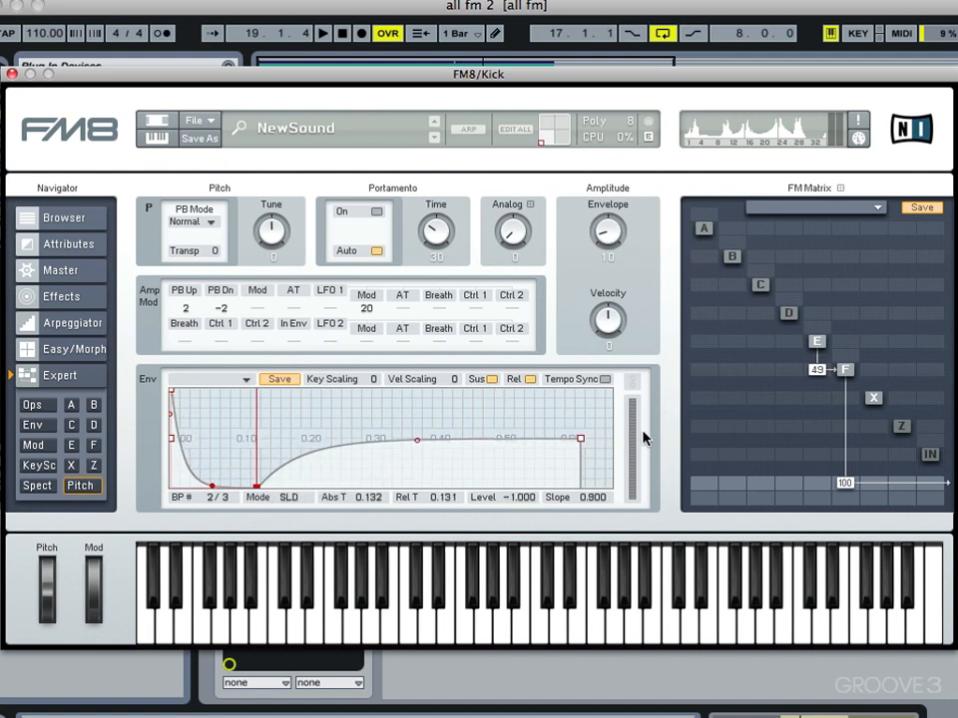
{"action": "left_click_drag", "start_coordinate": [581, 442], "coordinate": [506, 523]}
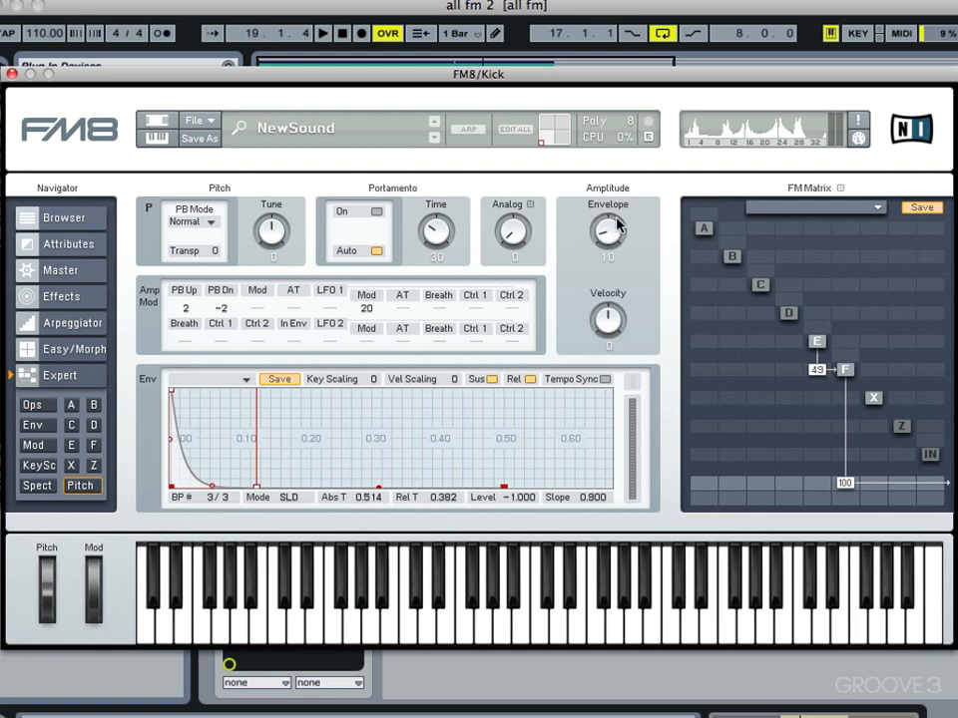
{"action": "left_click_drag", "start_coordinate": [619, 226], "coordinate": [622, 186]}
{"action": "key", "text": "space"}
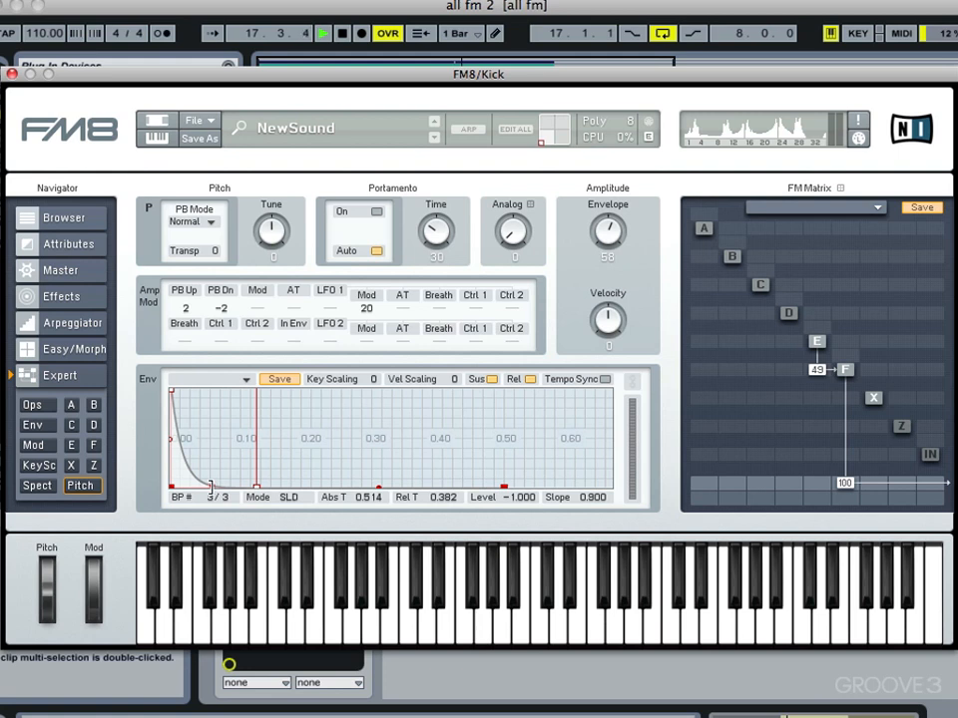
{"action": "left_click_drag", "start_coordinate": [211, 488], "coordinate": [239, 487]}
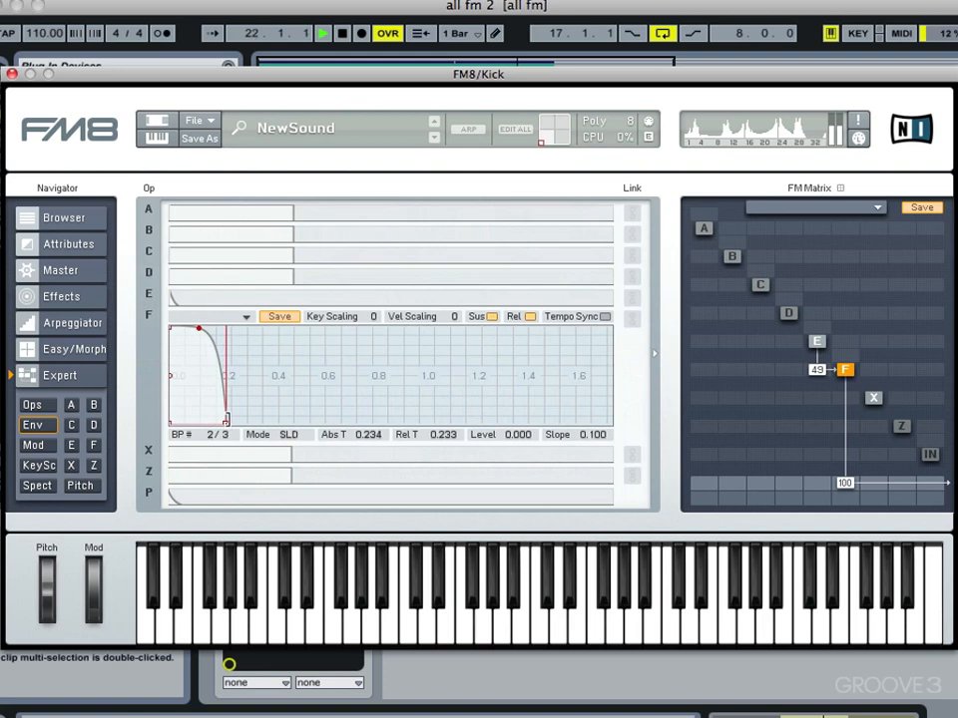
Step: Shorten operator E's envelope to reach zero at about 0.011 s
{"action": "left_click", "coordinate": [239, 313]}
{"action": "key", "text": "space"}
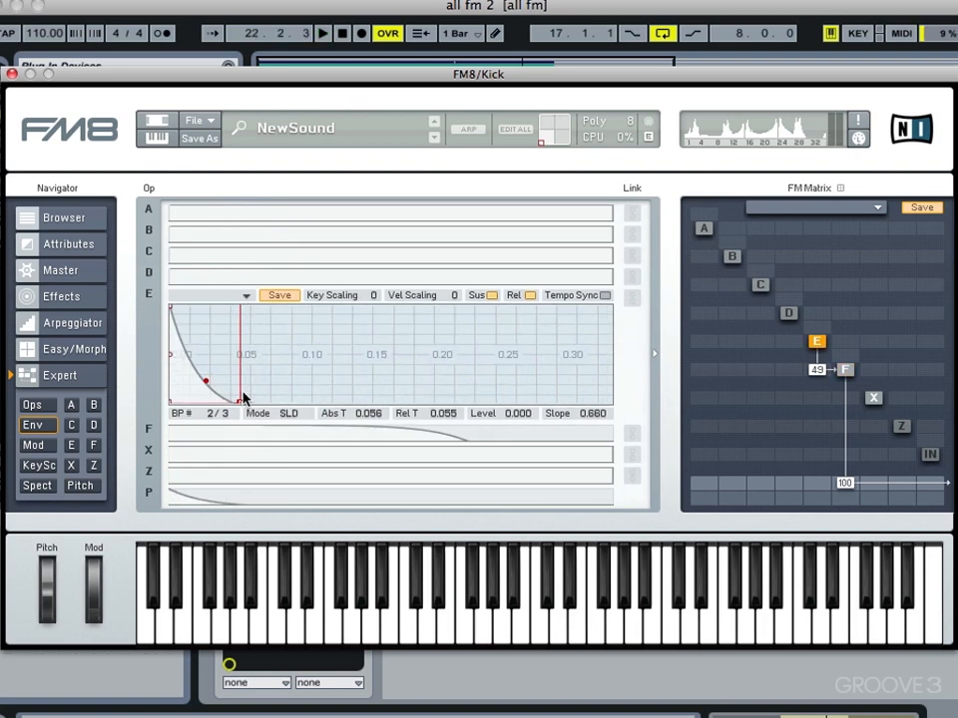
{"action": "left_click_drag", "start_coordinate": [237, 406], "coordinate": [188, 409]}
{"action": "key", "text": "space"}
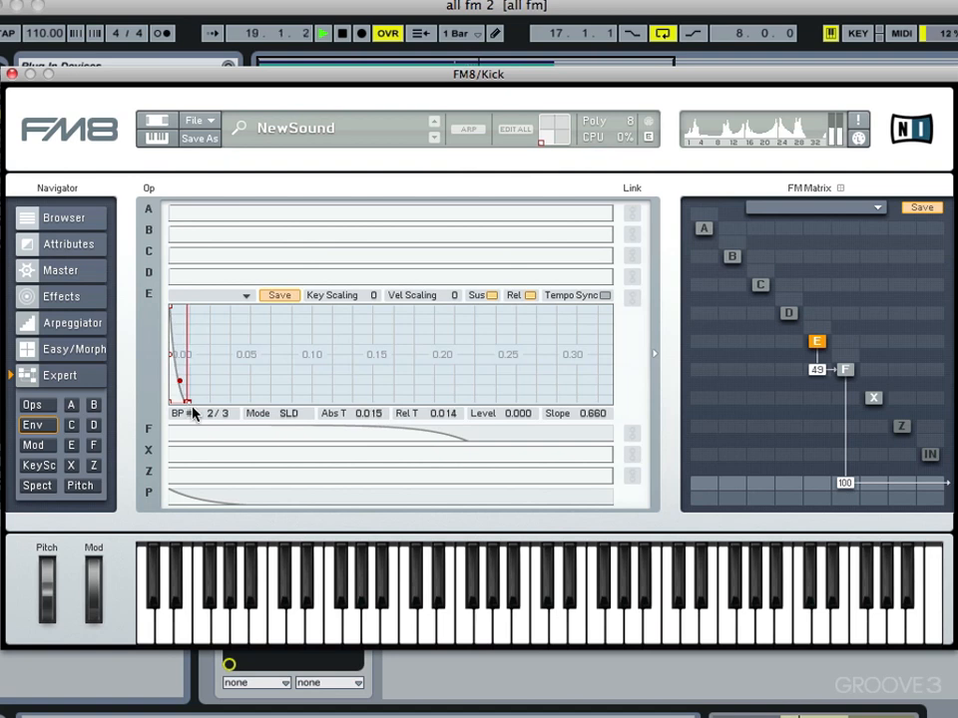
{"action": "left_click_drag", "start_coordinate": [187, 404], "coordinate": [183, 404]}
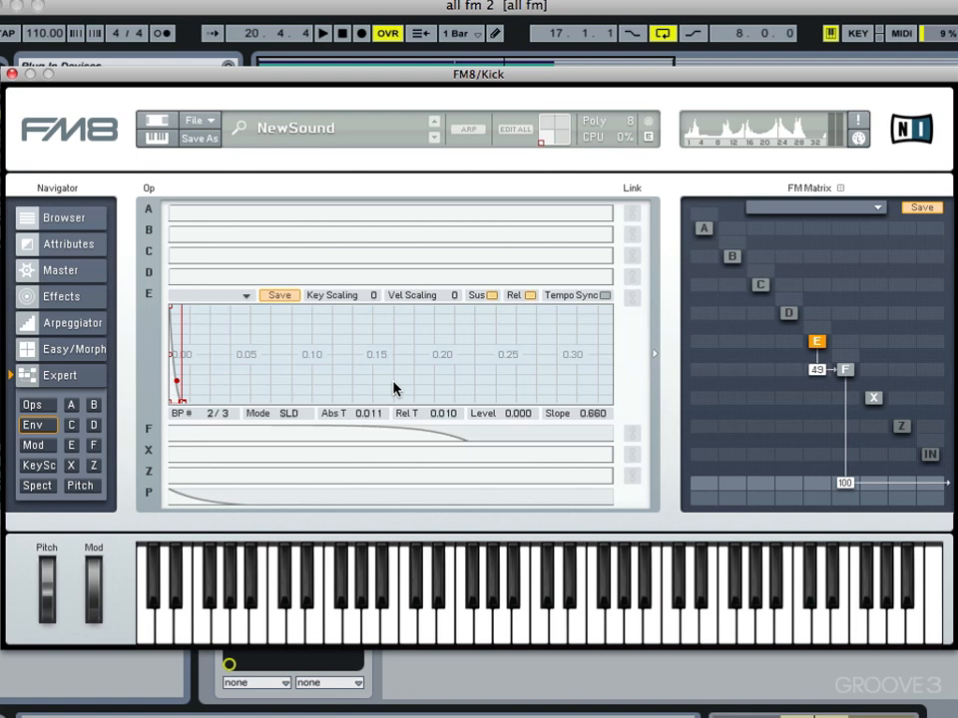
{"action": "left_click", "coordinate": [32, 406]}
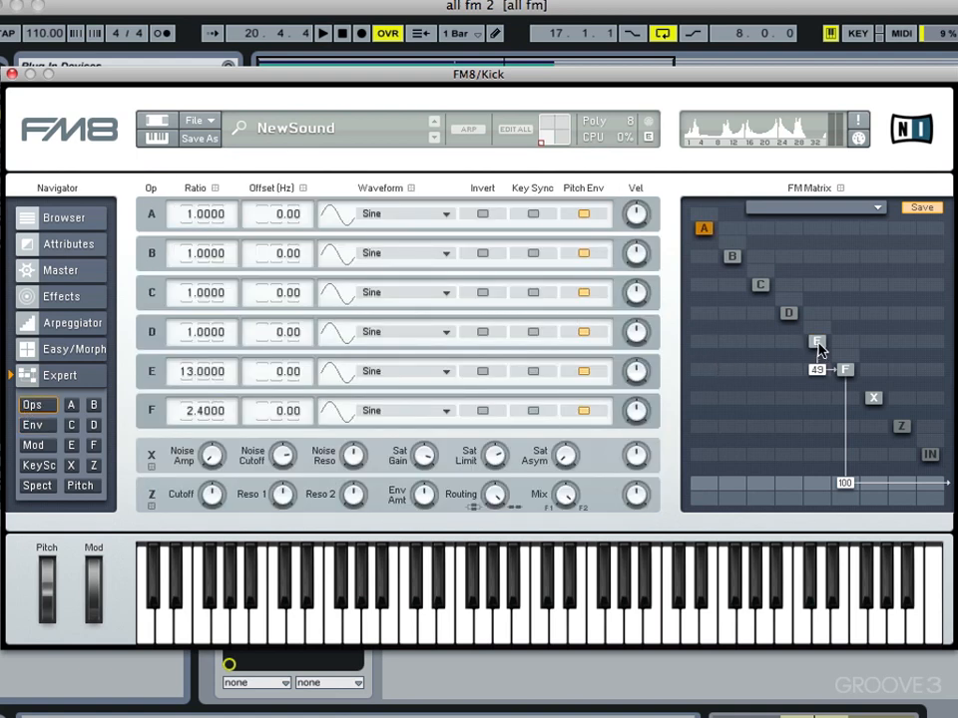
Step: Route operator F into X and send X to the output
{"action": "key", "text": "space"}
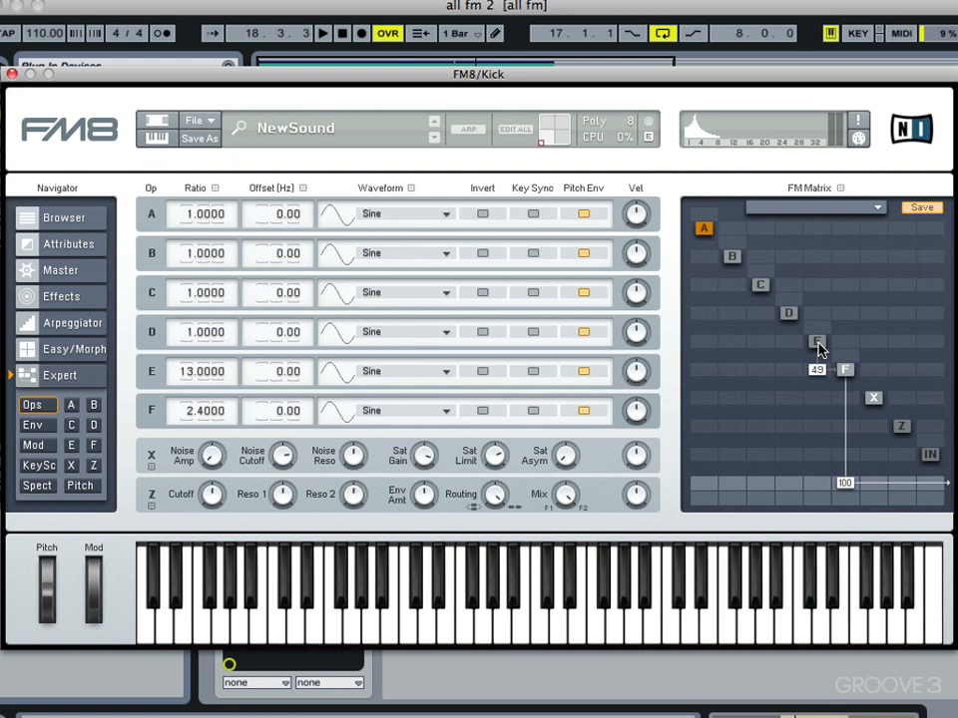
{"action": "key", "text": "space"}
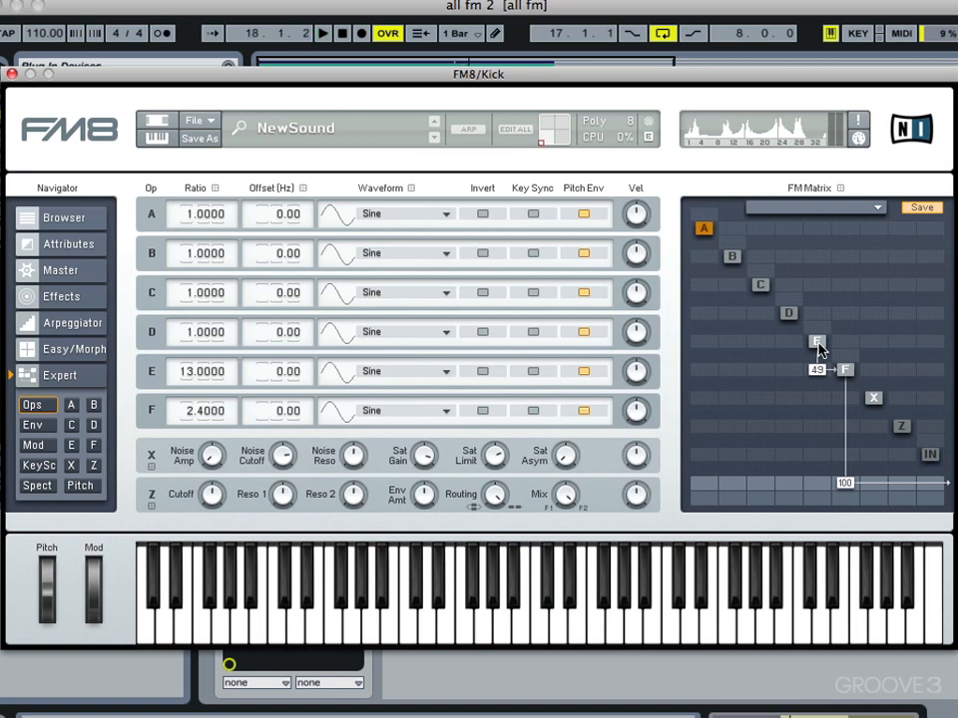
{"action": "left_click", "coordinate": [849, 399]}
{"action": "left_click", "coordinate": [878, 484]}
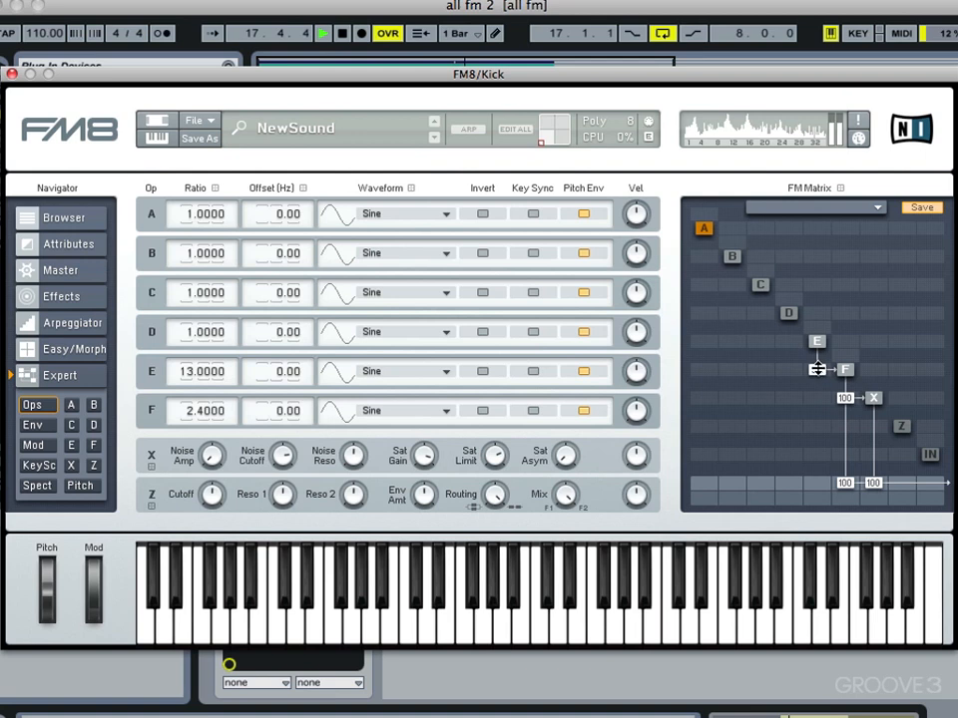
Step: Shorten operator F's envelope to end at 0.174 s and close the FM8 window
{"action": "key", "text": "space"}
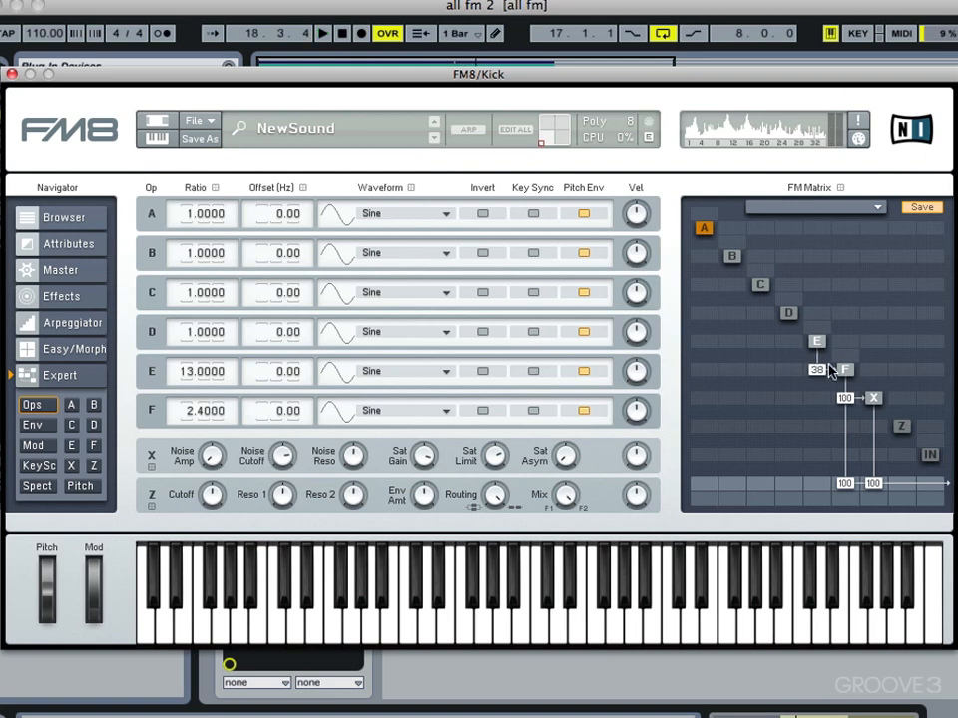
{"action": "left_click", "coordinate": [844, 371]}
{"action": "left_click_drag", "start_coordinate": [320, 488], "coordinate": [283, 490]}
{"action": "key", "text": "space"}
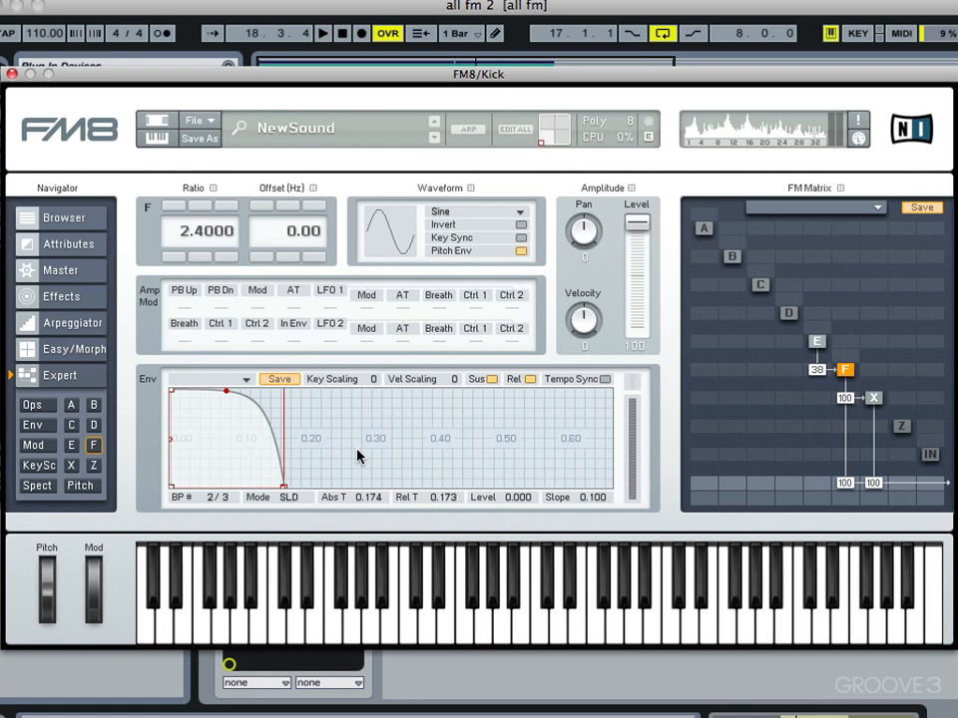
{"action": "left_click", "coordinate": [11, 74]}
Step: Duplicate the Snare track and solo the copy
{"action": "left_click", "coordinate": [736, 310], "text": "alt"}
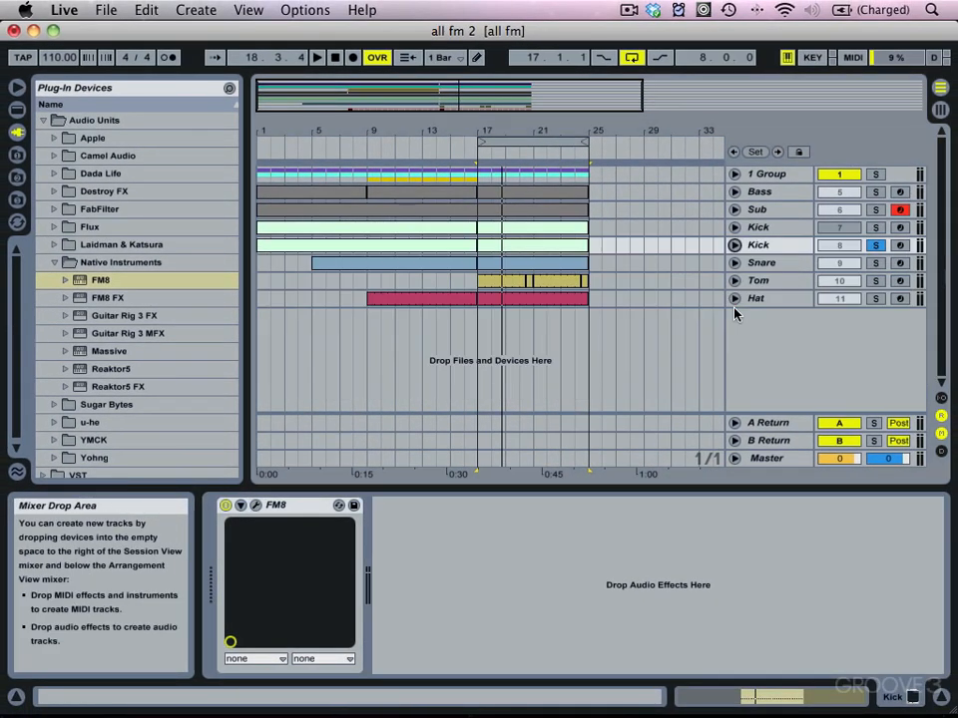
{"action": "right_click", "coordinate": [762, 263]}
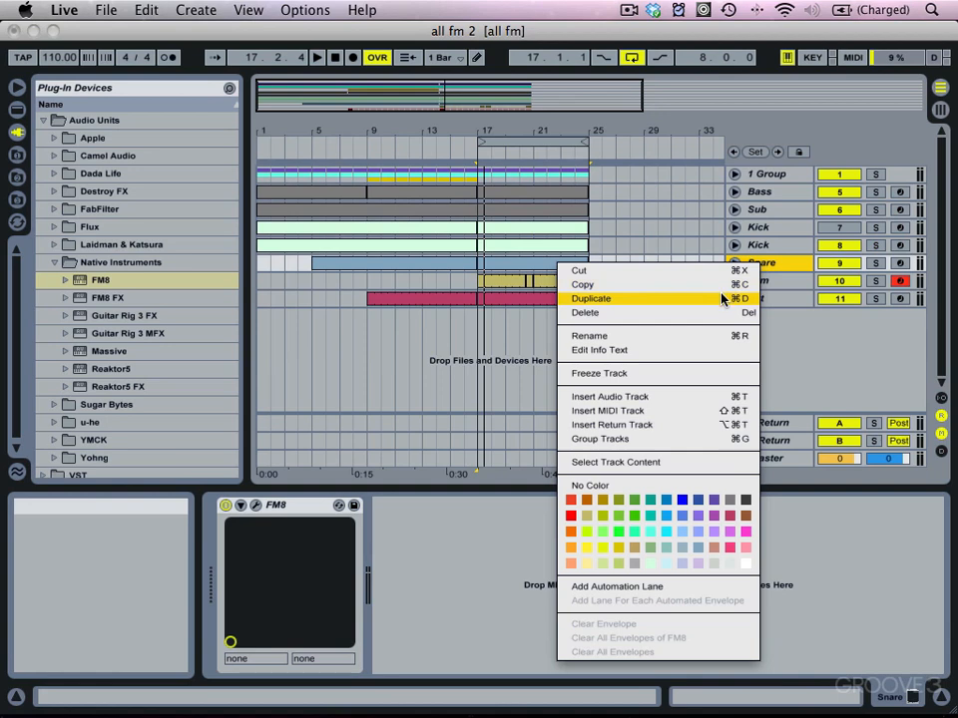
{"action": "left_click", "coordinate": [722, 298]}
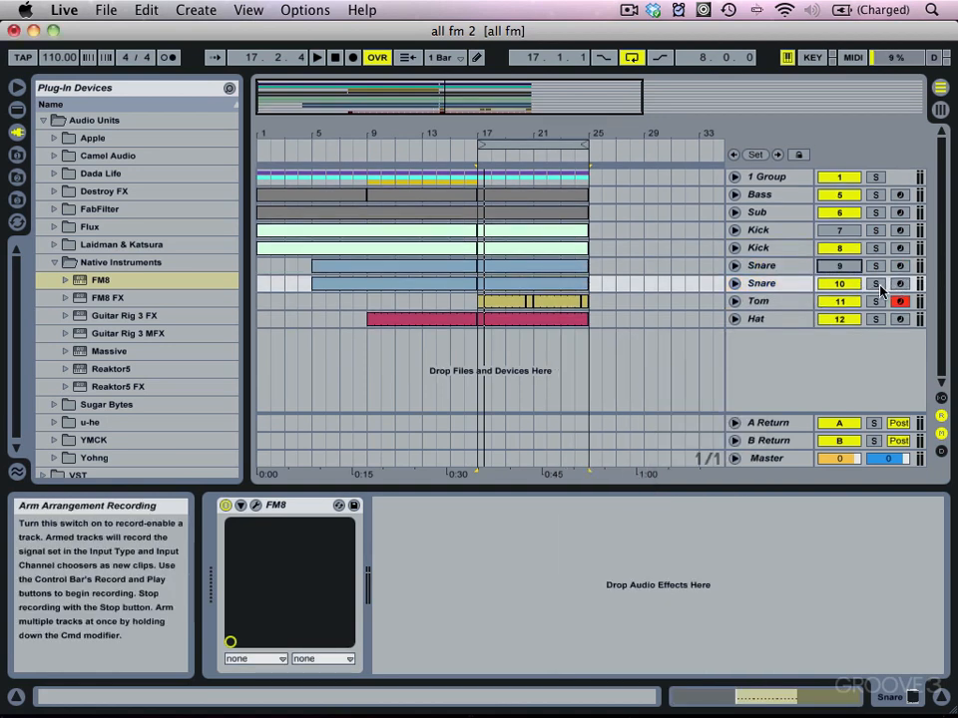
{"action": "left_click", "coordinate": [873, 286]}
Step: Open the copied Snare's FM8 window and start a blank new sound in Expert mode
{"action": "left_click", "coordinate": [255, 506]}
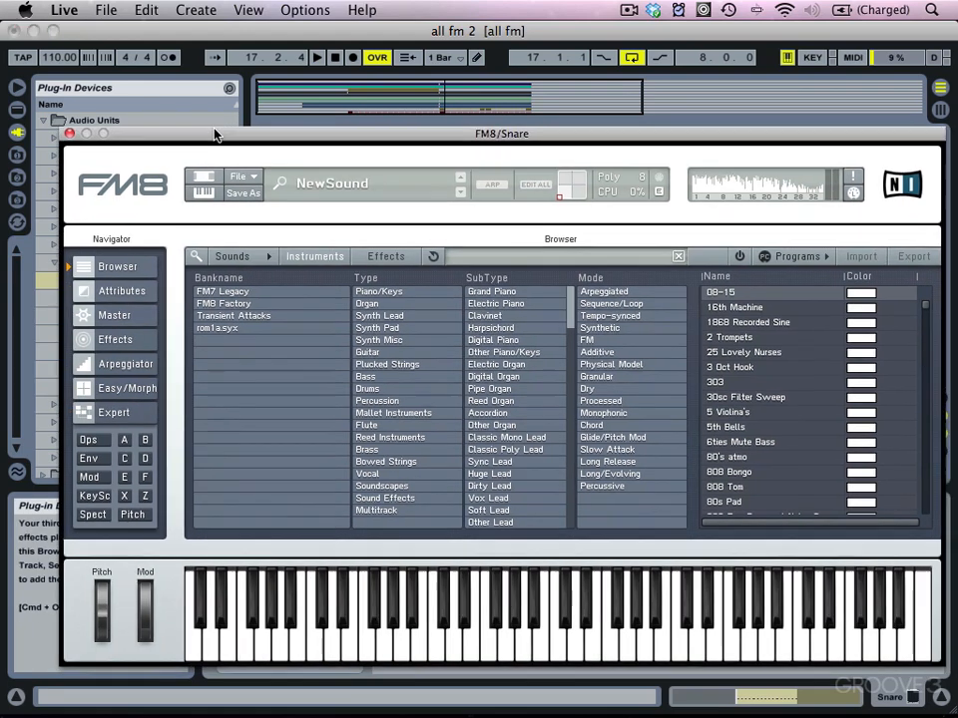
{"action": "left_click_drag", "start_coordinate": [215, 131], "coordinate": [191, 92]}
{"action": "left_click", "coordinate": [212, 137]}
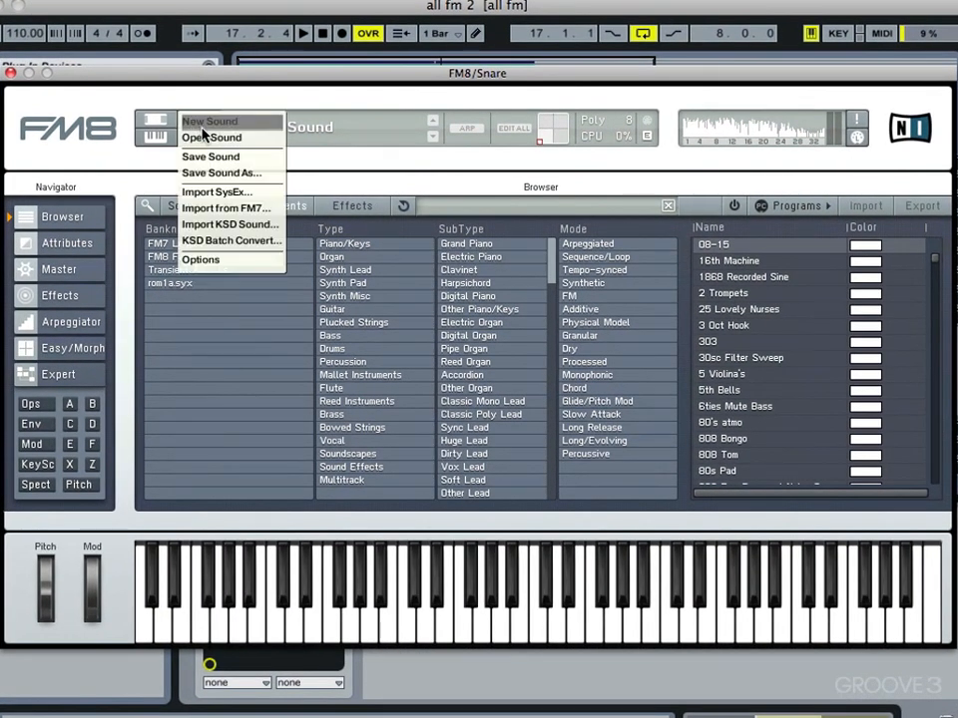
{"action": "left_click", "coordinate": [223, 144]}
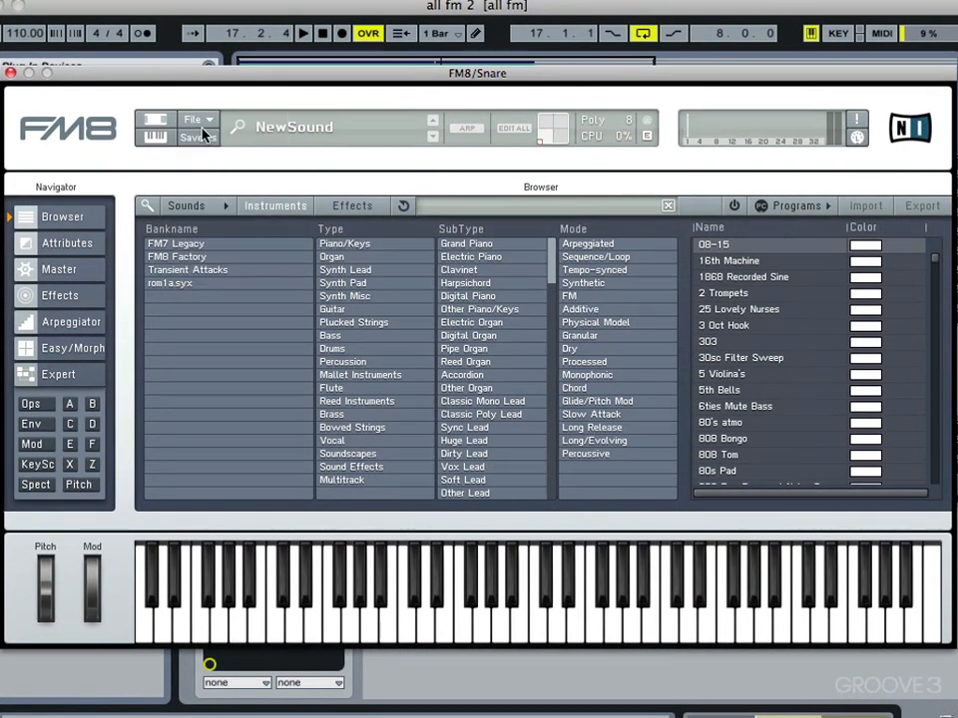
{"action": "left_click", "coordinate": [55, 367]}
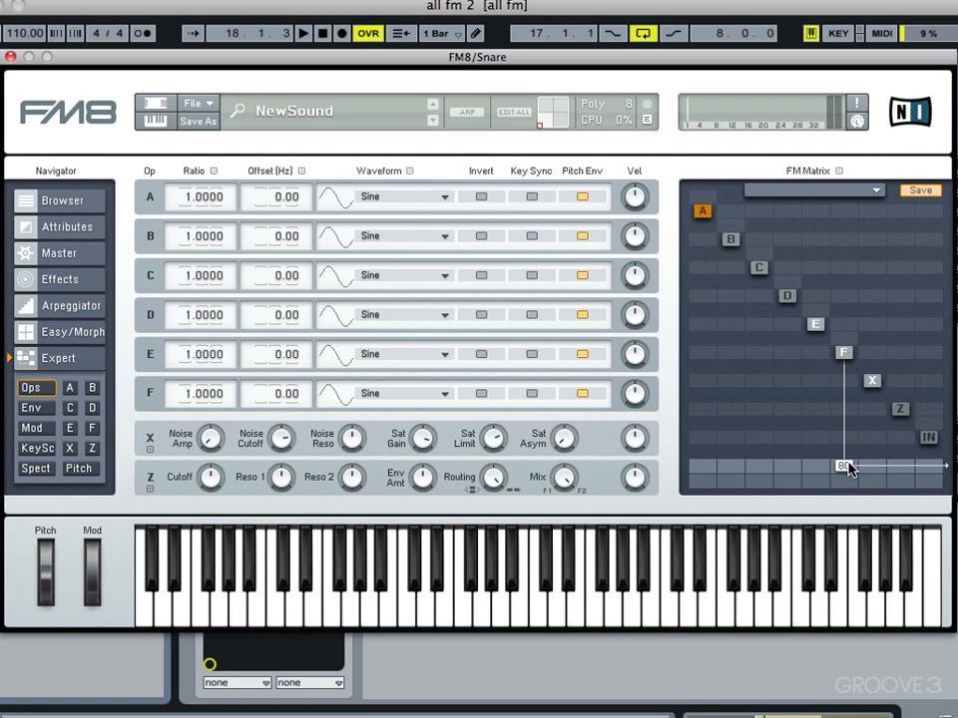
Step: Set F's output to 100, E modulating F at 100, and add feedback on E
{"action": "left_click_drag", "start_coordinate": [846, 469], "coordinate": [847, 344]}
{"action": "left_click_drag", "start_coordinate": [818, 357], "coordinate": [825, 210]}
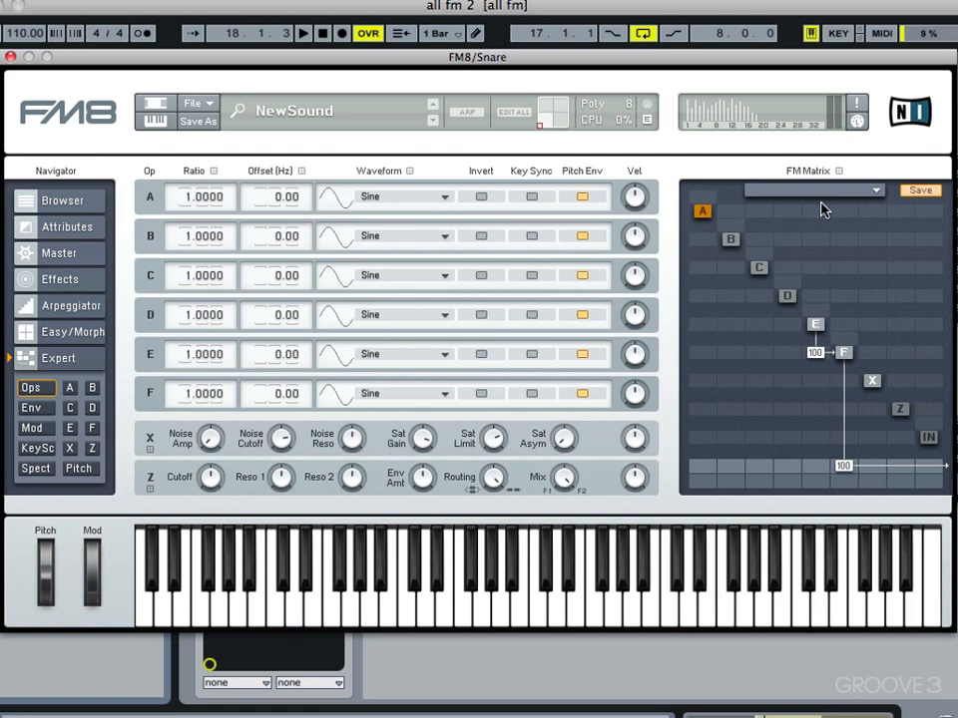
{"action": "left_click_drag", "start_coordinate": [815, 316], "coordinate": [824, 232]}
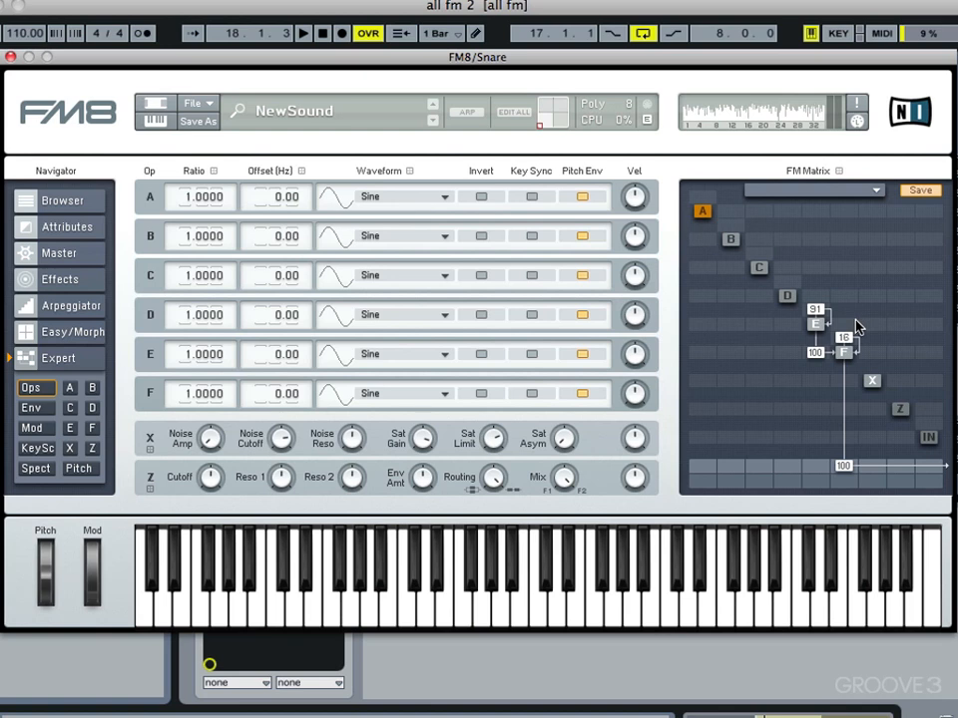
Step: Reshape operator F's envelope into a short decay with a softened tail
{"action": "left_click", "coordinate": [842, 354]}
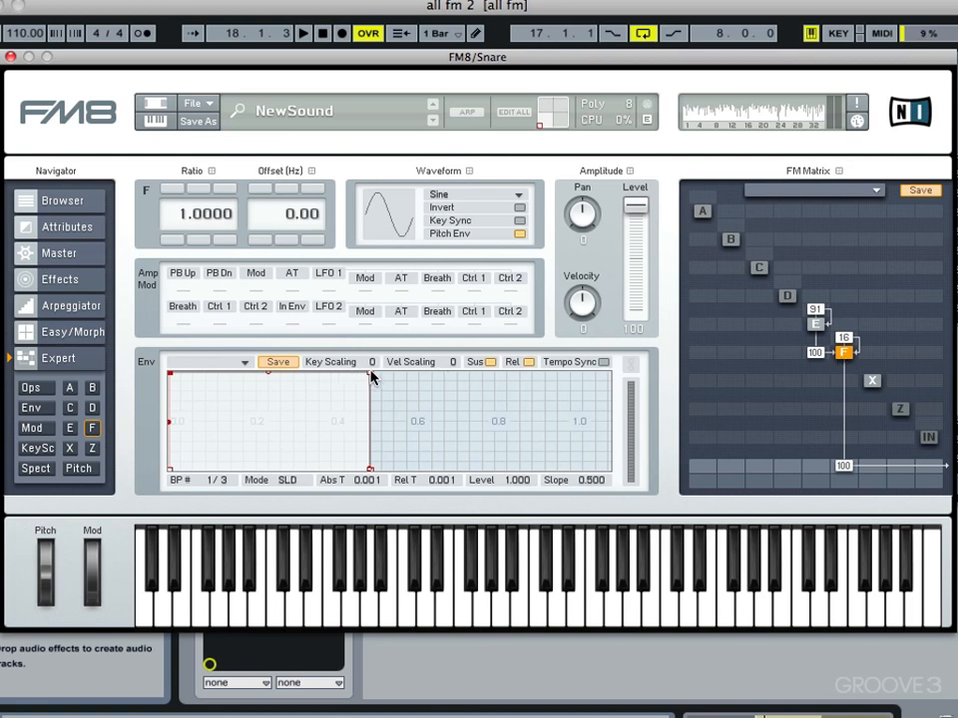
{"action": "left_click_drag", "start_coordinate": [370, 376], "coordinate": [204, 389]}
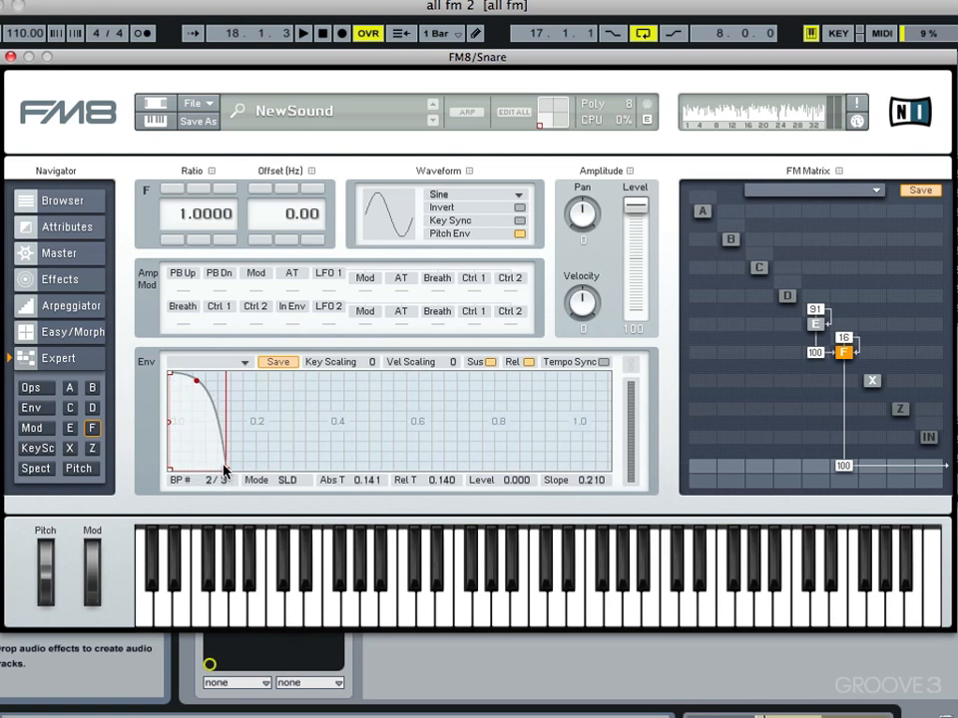
{"action": "left_click_drag", "start_coordinate": [226, 472], "coordinate": [209, 423]}
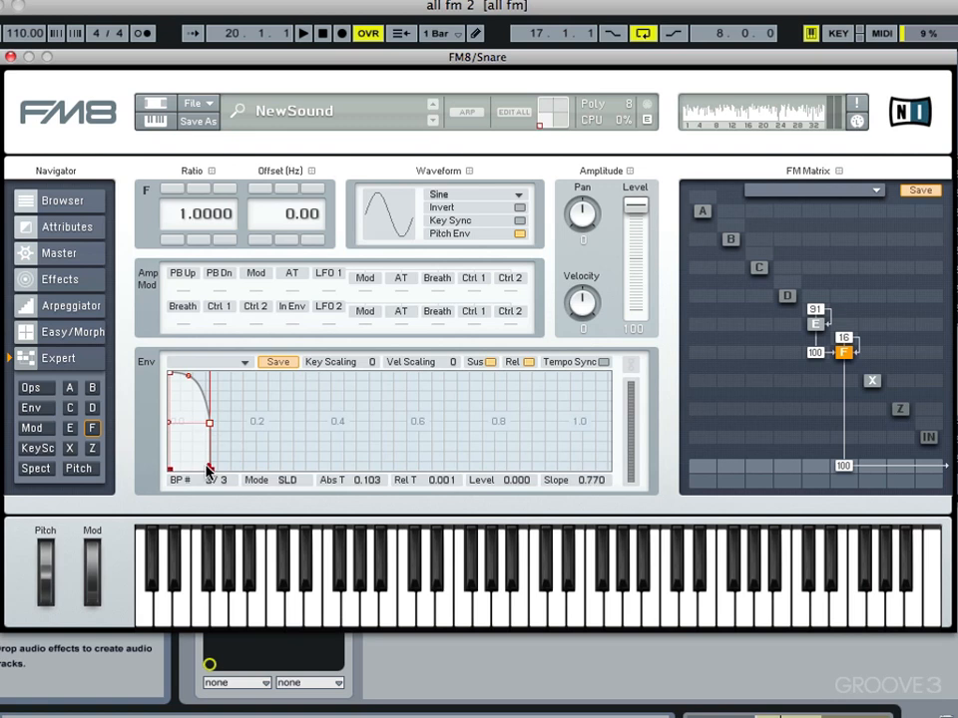
{"action": "left_click_drag", "start_coordinate": [208, 468], "coordinate": [407, 485]}
{"action": "left_click_drag", "start_coordinate": [306, 468], "coordinate": [304, 462]}
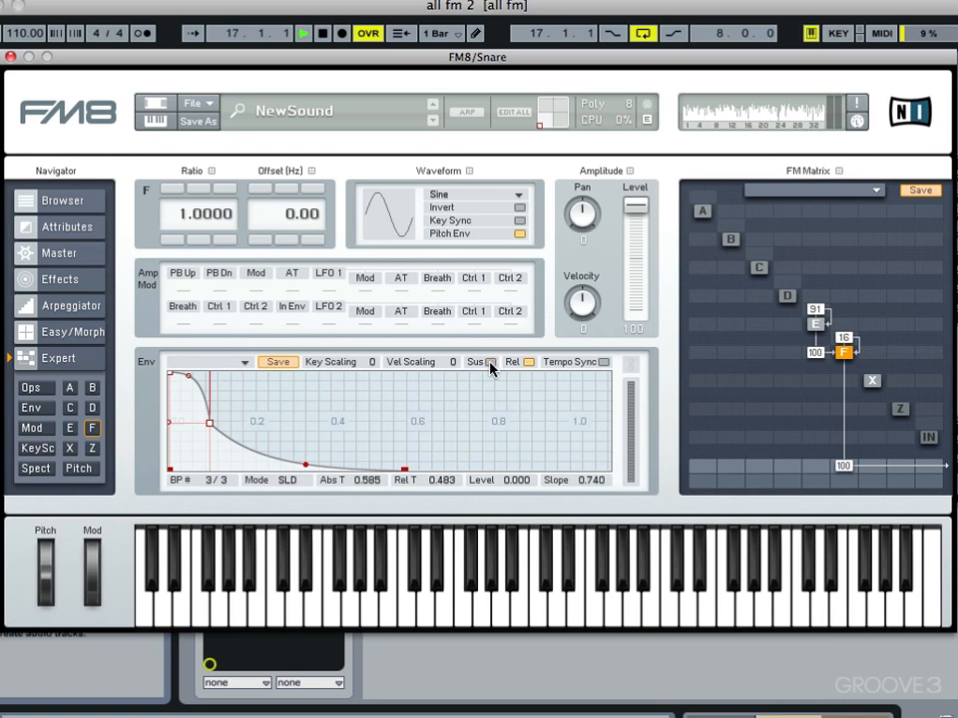
Step: Reshape operator E's envelope into a decay ending around 0.758 s
{"action": "left_click", "coordinate": [815, 325]}
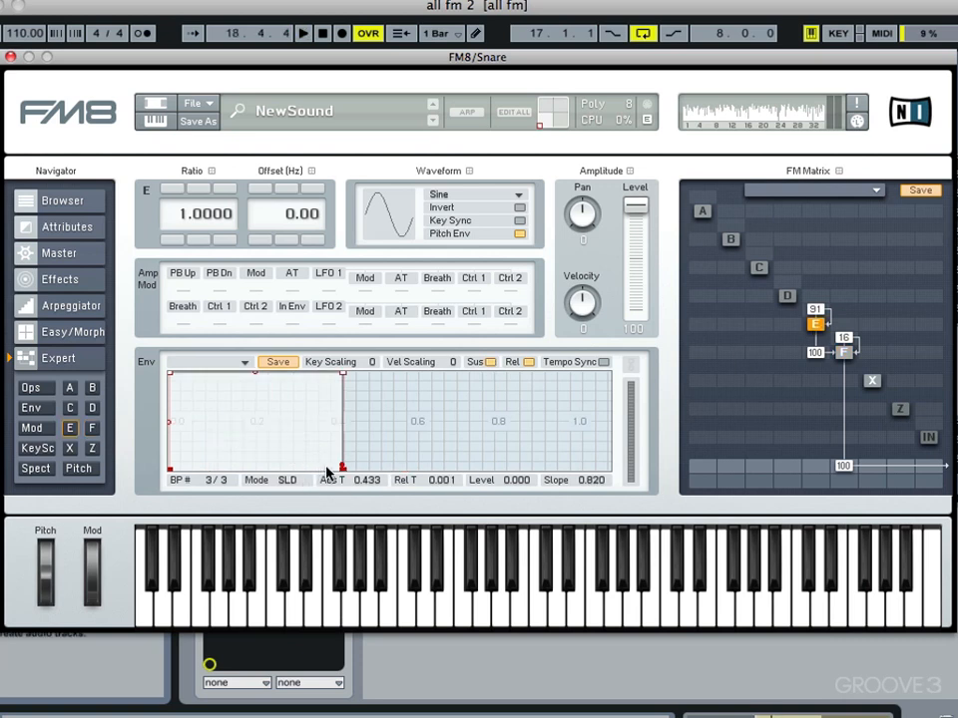
{"action": "left_click_drag", "start_coordinate": [342, 467], "coordinate": [434, 469]}
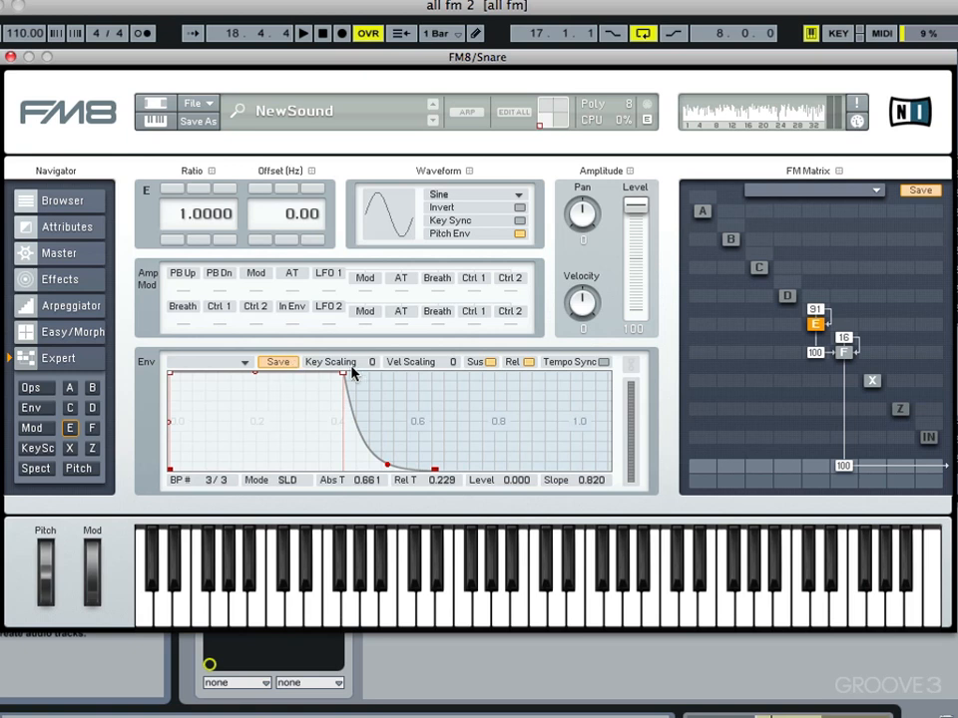
{"action": "left_click_drag", "start_coordinate": [344, 373], "coordinate": [343, 386]}
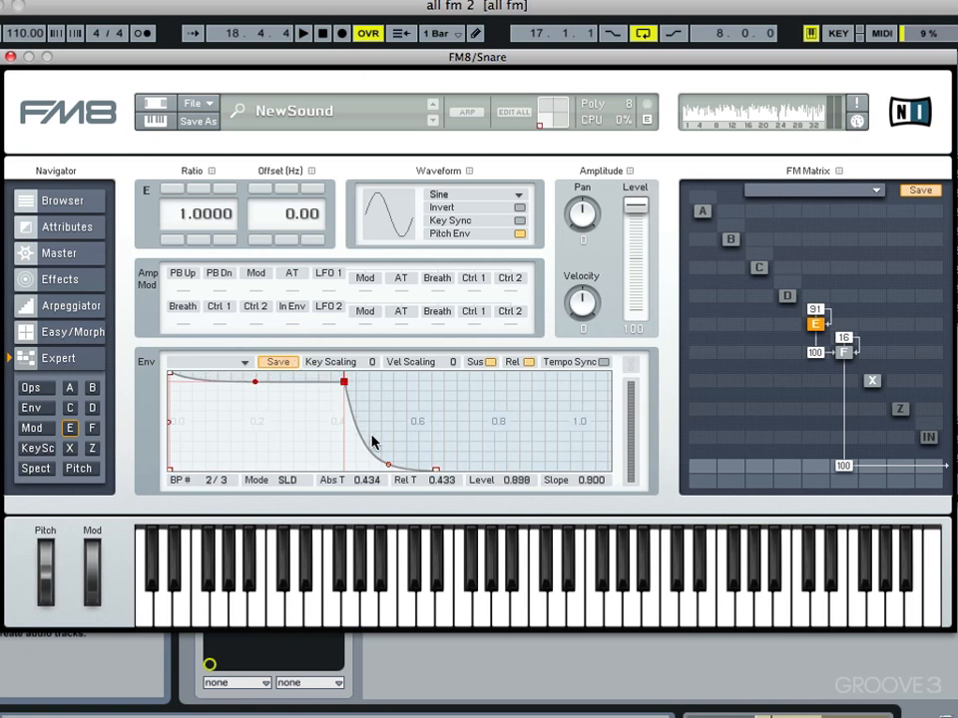
{"action": "key", "text": "space"}
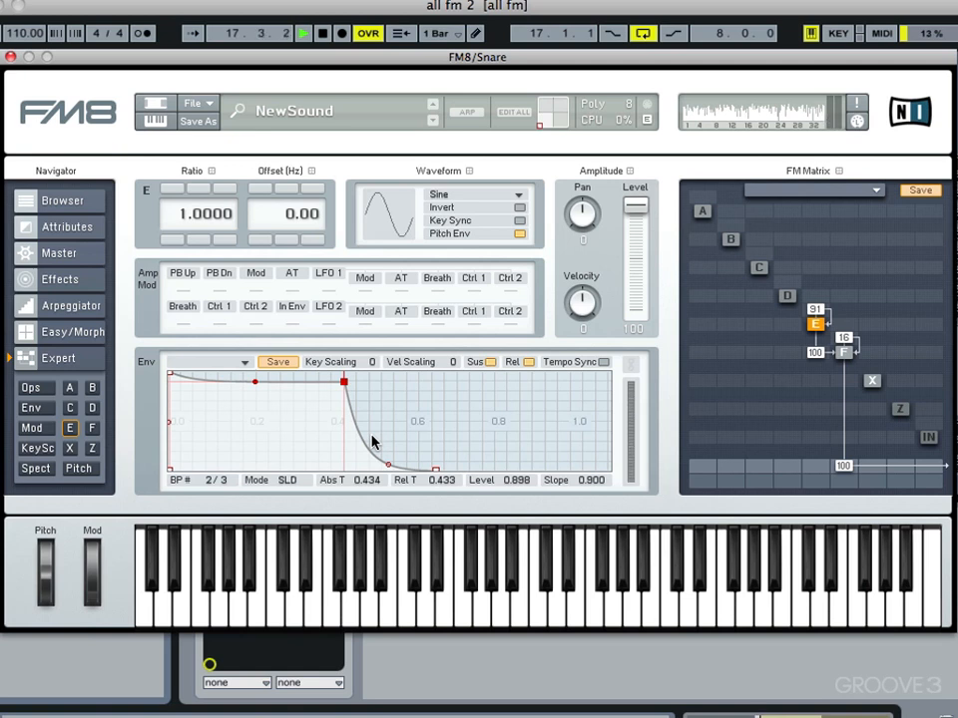
{"action": "left_click_drag", "start_coordinate": [435, 469], "coordinate": [474, 472]}
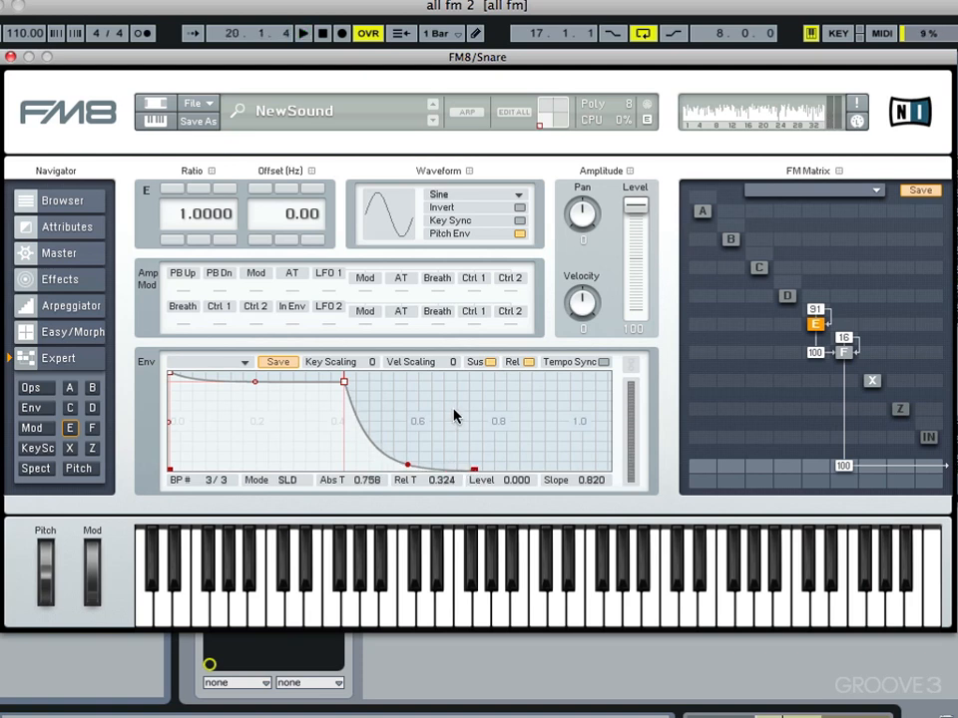
Step: Shape the pitch envelope to start at the top and drop quickly to -1
{"action": "left_click", "coordinate": [79, 468]}
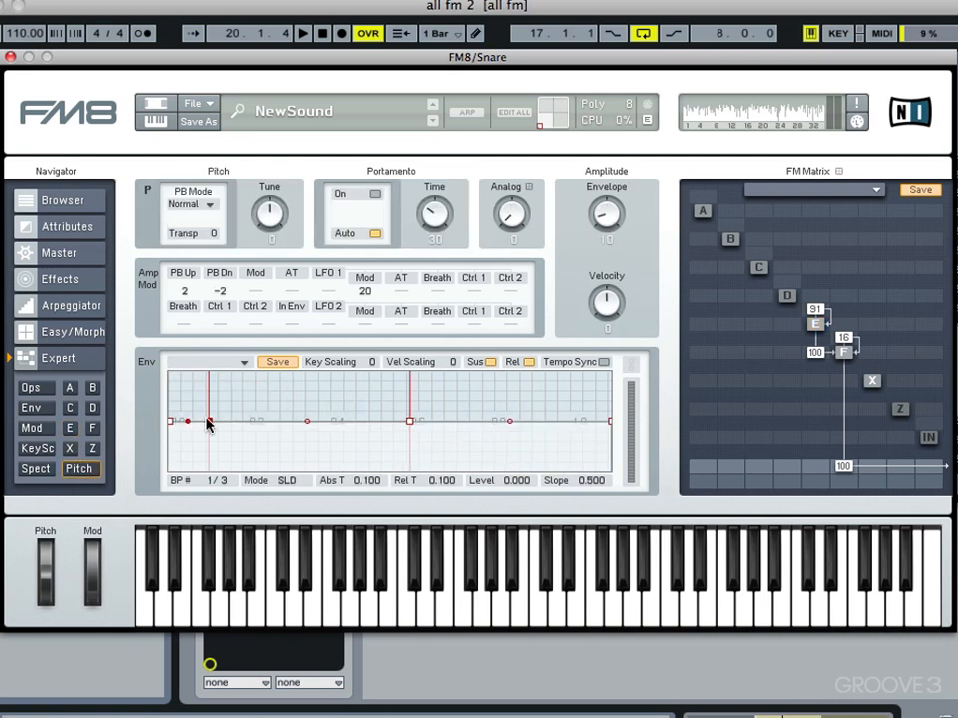
{"action": "left_click_drag", "start_coordinate": [172, 421], "coordinate": [174, 495]}
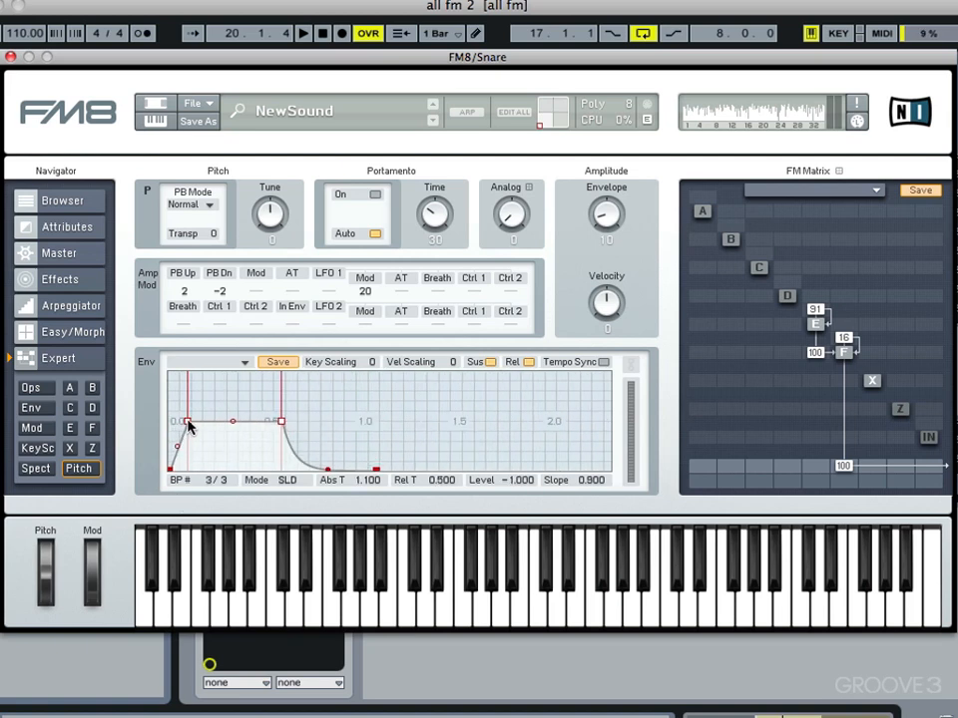
{"action": "left_click_drag", "start_coordinate": [185, 422], "coordinate": [123, 359]}
{"action": "left_click", "coordinate": [263, 423]}
{"action": "left_click_drag", "start_coordinate": [262, 423], "coordinate": [249, 469]}
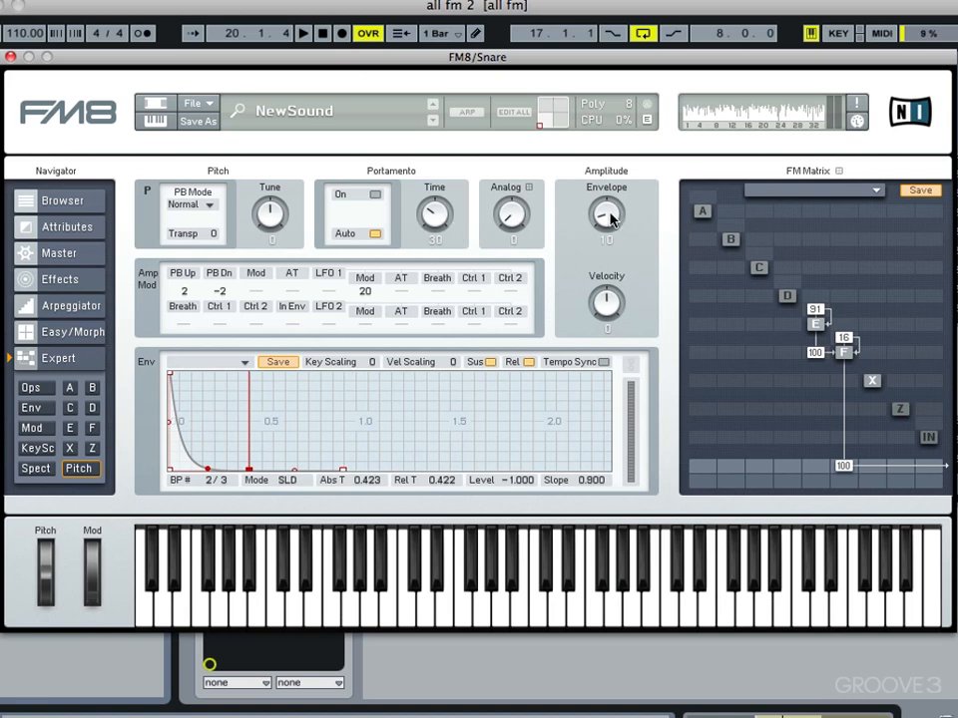
Step: Set the pitch envelope amount to 72, then send X to output at 100 and F into X at 70
{"action": "key", "text": "space"}
{"action": "mouse_move", "coordinate": [610, 213]}
{"action": "left_mouse_down"}
{"action": "mouse_move", "coordinate": [609, 172]}
{"action": "mouse_move", "coordinate": [609, 202]}
{"action": "left_mouse_up"}
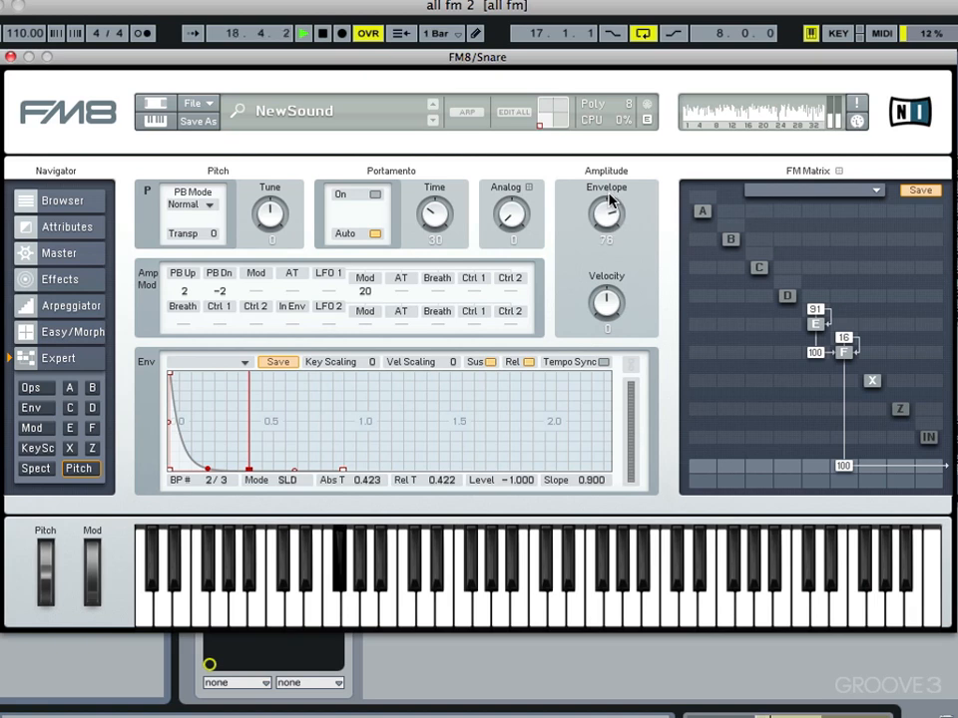
{"action": "left_click_drag", "start_coordinate": [610, 211], "coordinate": [606, 248]}
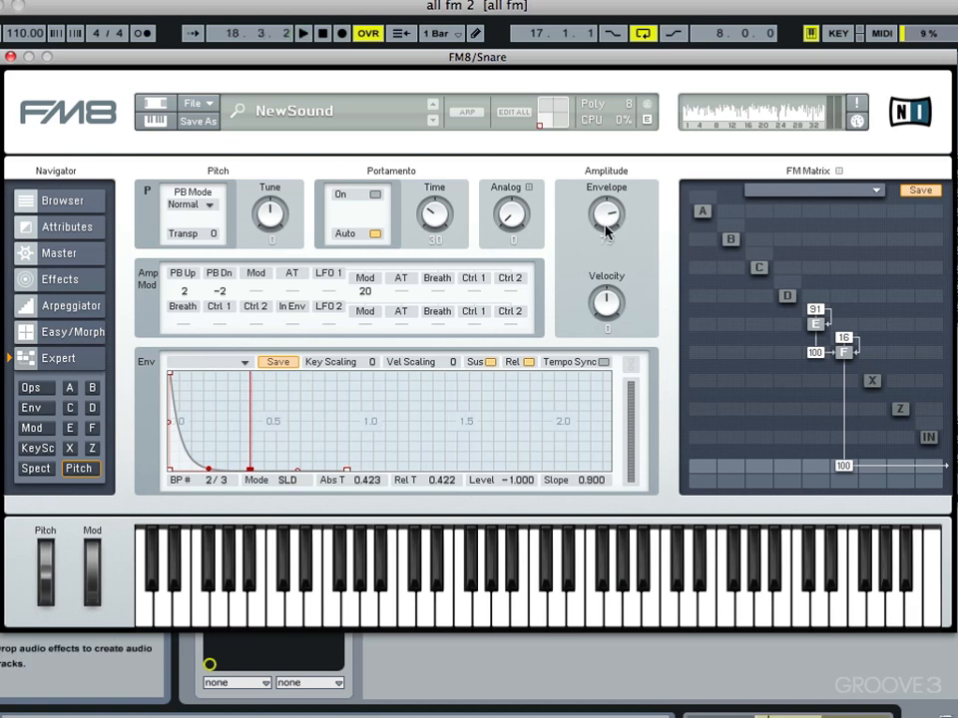
{"action": "left_click_drag", "start_coordinate": [604, 225], "coordinate": [600, 233]}
{"action": "left_click_drag", "start_coordinate": [873, 469], "coordinate": [870, 178]}
{"action": "left_click_drag", "start_coordinate": [858, 367], "coordinate": [858, 328]}
Step: Give operator X noise at amp 23, cutoff 89, with an envelope decaying by 0.837 s
{"action": "key", "text": "space"}
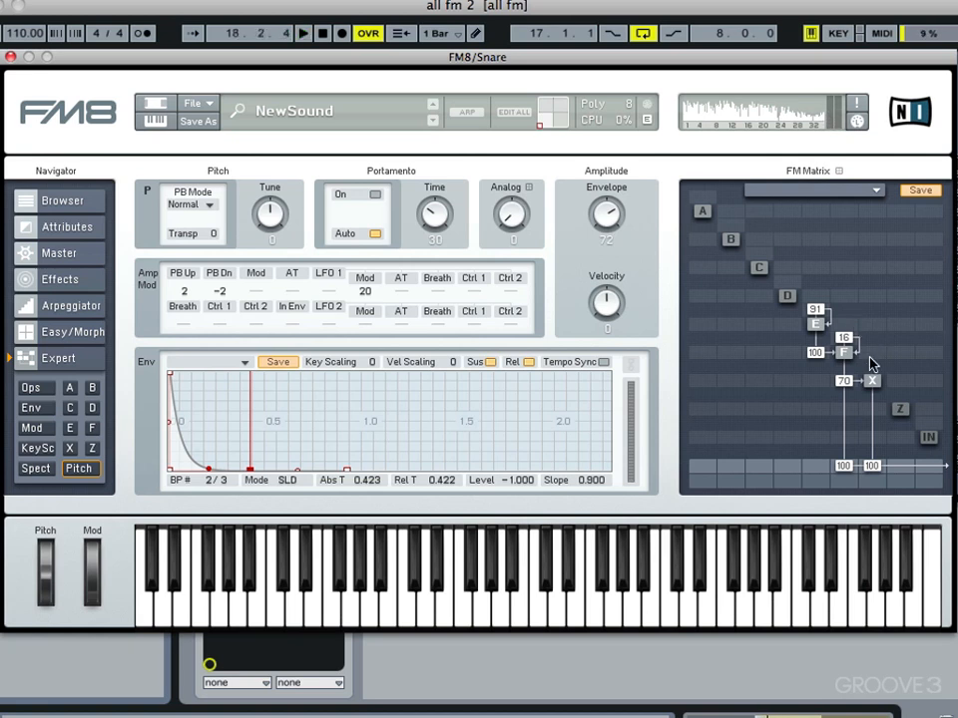
{"action": "left_click", "coordinate": [871, 383]}
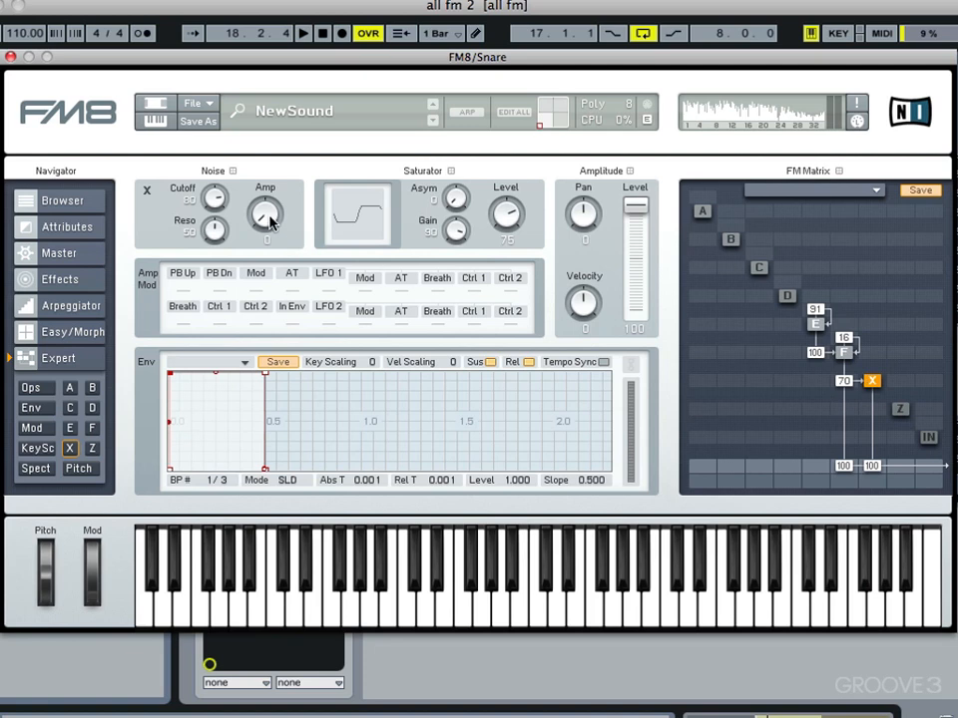
{"action": "left_click_drag", "start_coordinate": [271, 222], "coordinate": [274, 189]}
{"action": "left_click_drag", "start_coordinate": [264, 379], "coordinate": [335, 551]}
{"action": "left_click_drag", "start_coordinate": [214, 199], "coordinate": [264, 213]}
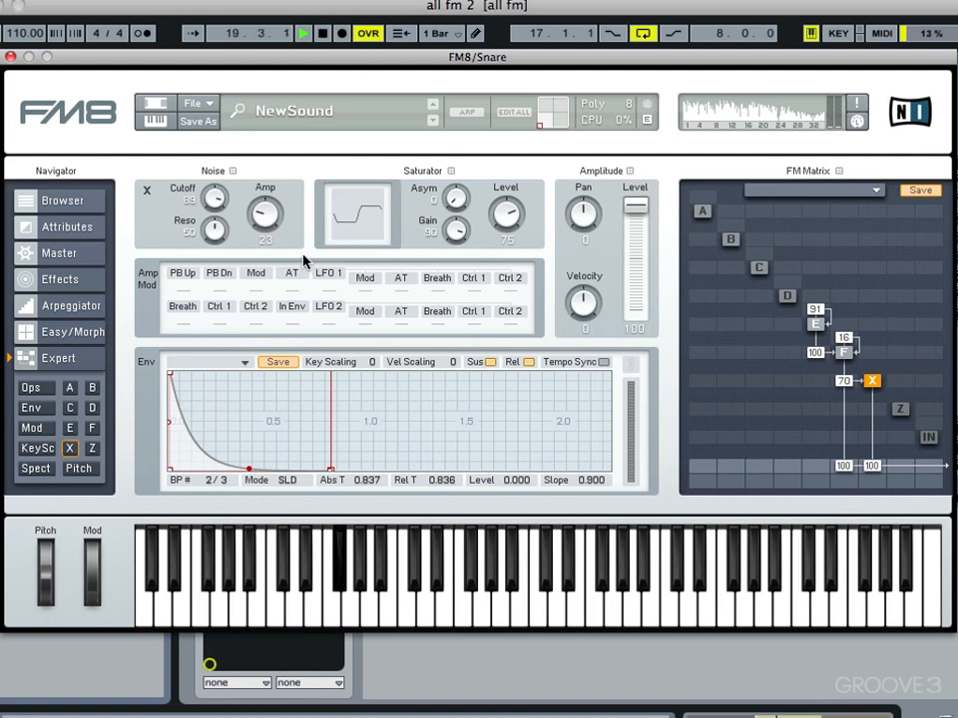
{"action": "key", "text": "space"}
Step: Turn on the Shelving EQ and pull its low shelf down for a gentle bass cut
{"action": "left_click", "coordinate": [58, 279]}
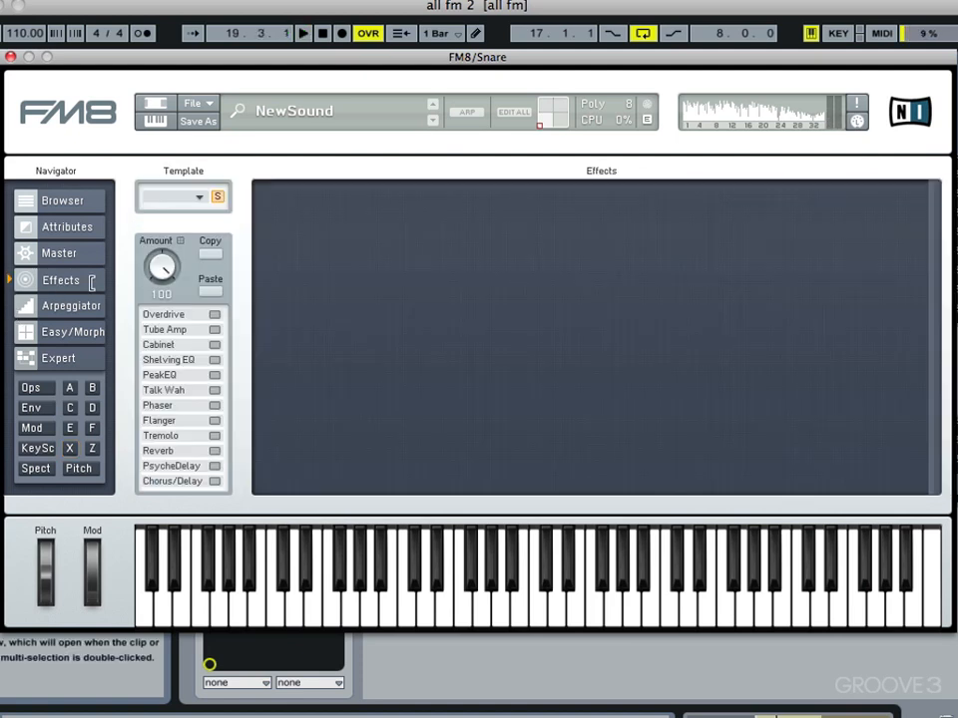
{"action": "left_click", "coordinate": [214, 361]}
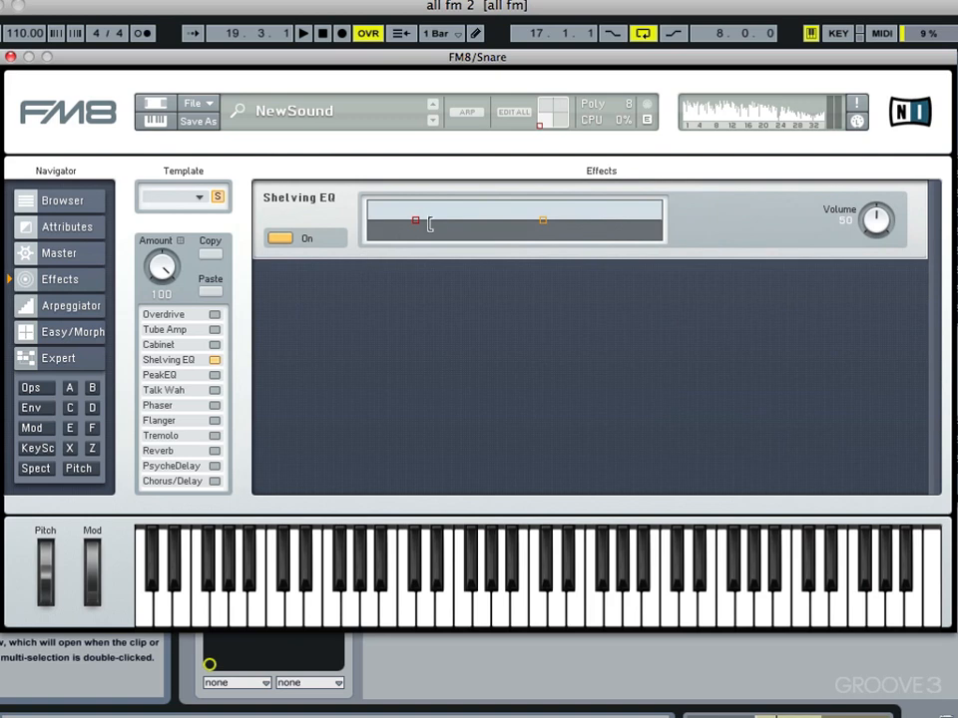
{"action": "left_click_drag", "start_coordinate": [418, 218], "coordinate": [429, 236]}
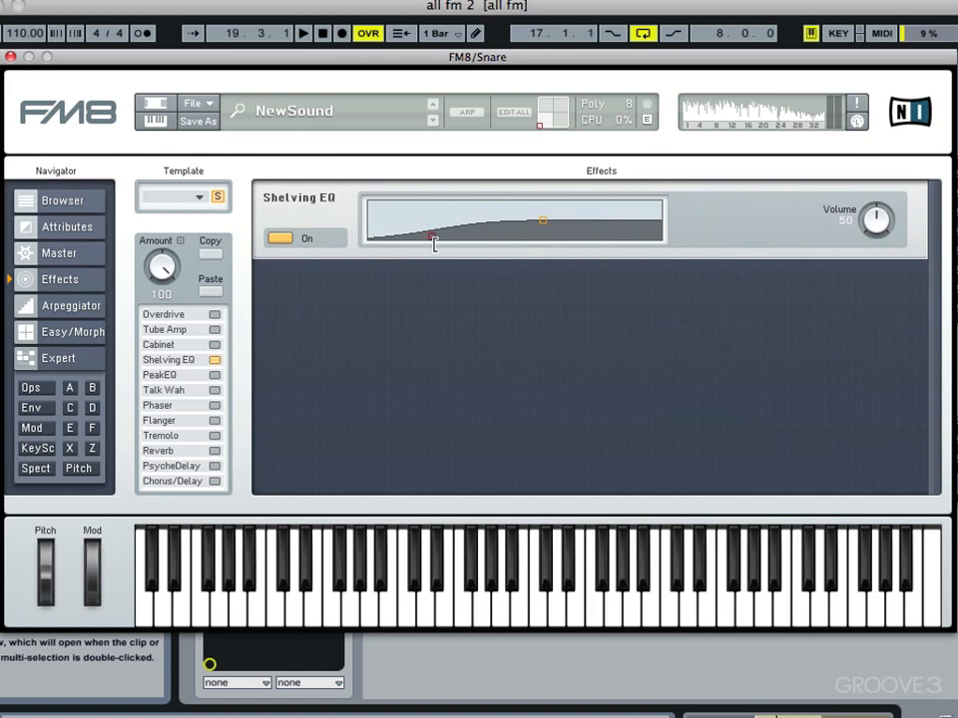
{"action": "key", "text": "space"}
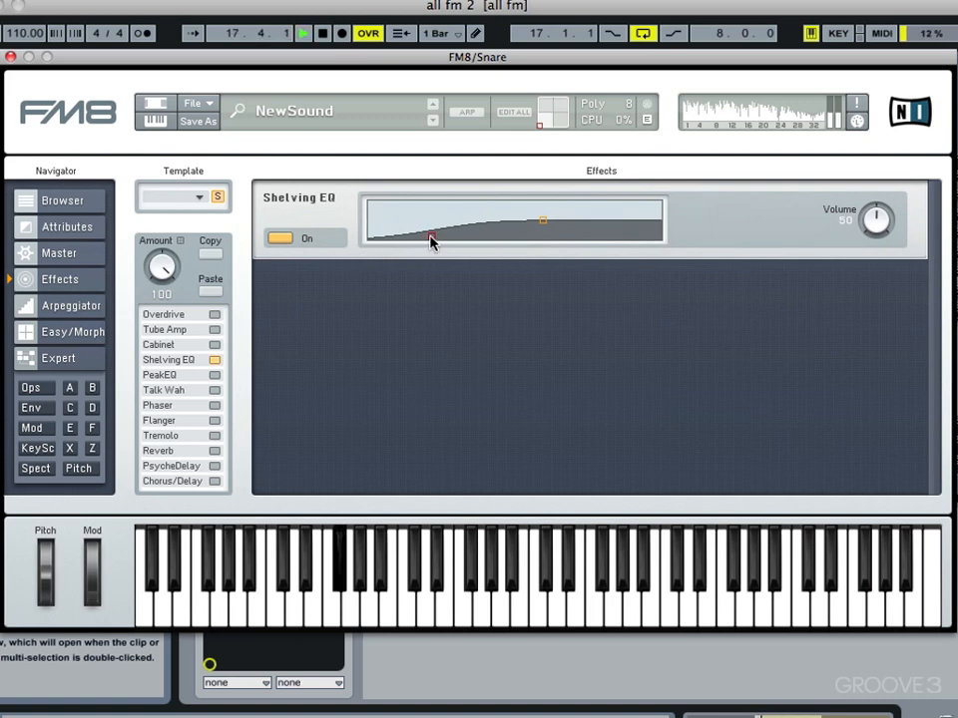
{"action": "mouse_move", "coordinate": [431, 237]}
{"action": "left_mouse_down"}
{"action": "mouse_move", "coordinate": [429, 229]}
{"action": "mouse_move", "coordinate": [416, 241]}
{"action": "left_mouse_up"}
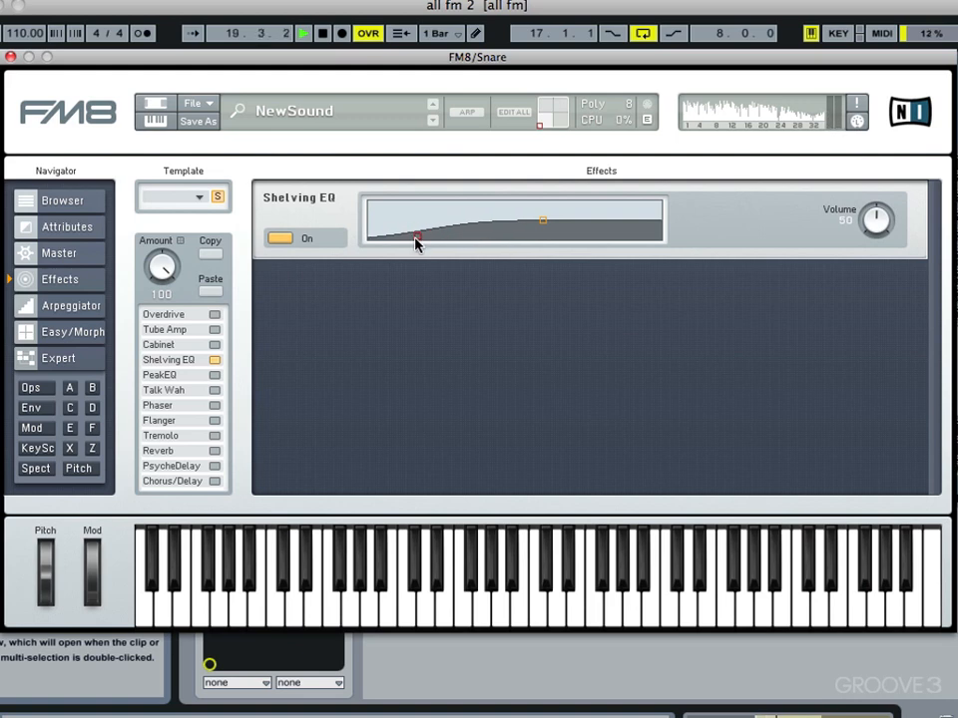
{"action": "key", "text": "space"}
Step: Close FM8, unsolo the Snare track and duplicate the Tom track
{"action": "left_click", "coordinate": [10, 56]}
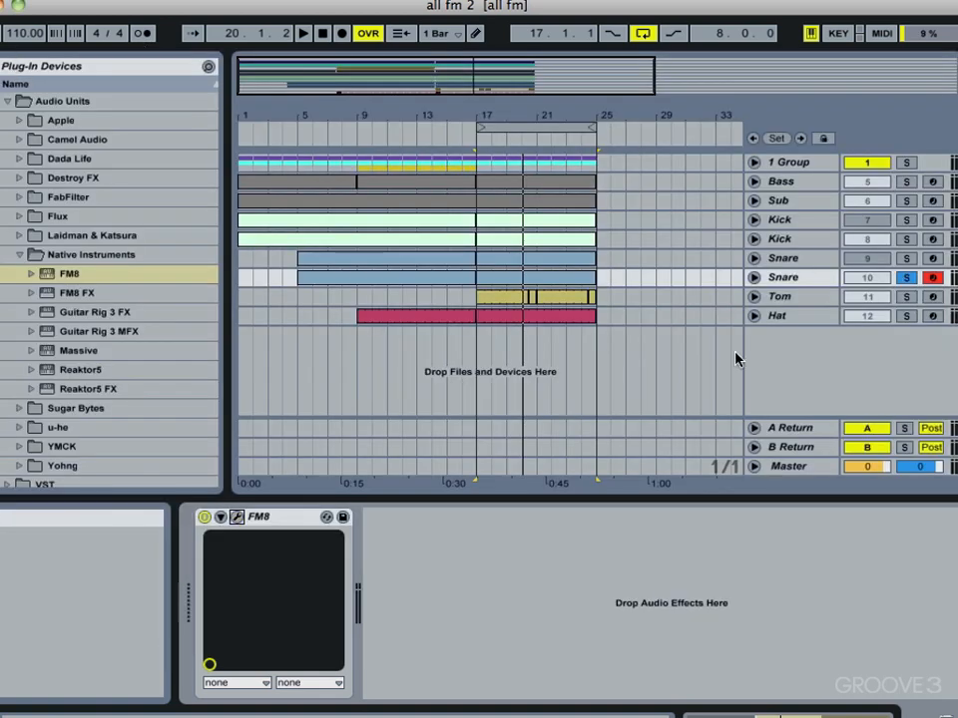
{"action": "left_click", "coordinate": [907, 278]}
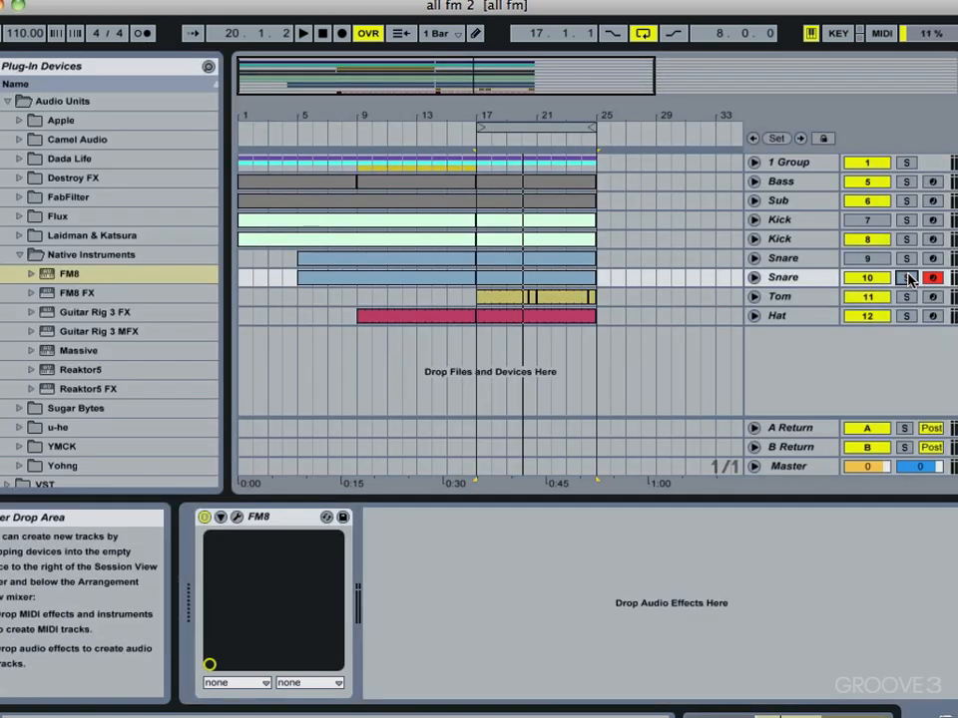
{"action": "left_click", "coordinate": [778, 297]}
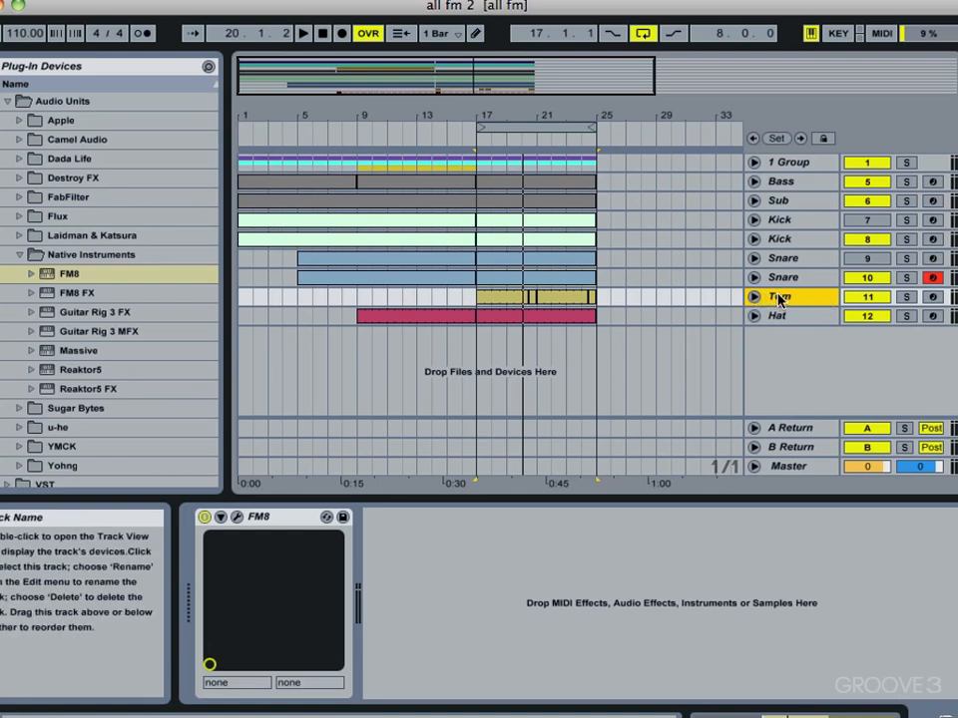
{"action": "right_click", "coordinate": [779, 297]}
{"action": "left_click", "coordinate": [594, 333]}
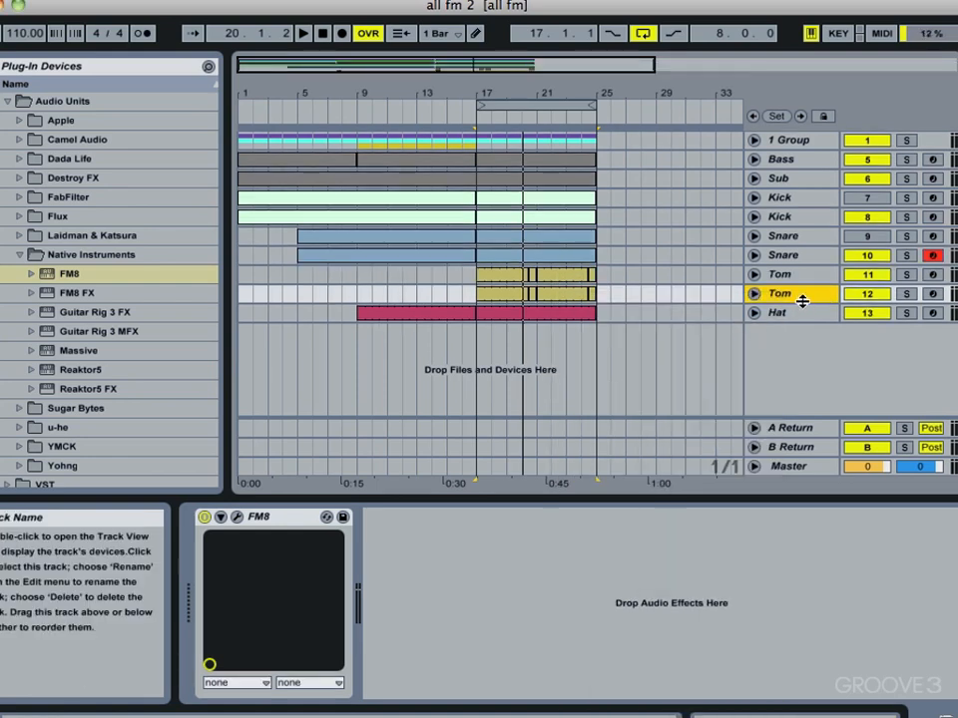
Step: Deactivate the original Tom 11, solo and arm Tom 12, and open its FM8 file menu
{"action": "left_click", "coordinate": [855, 279]}
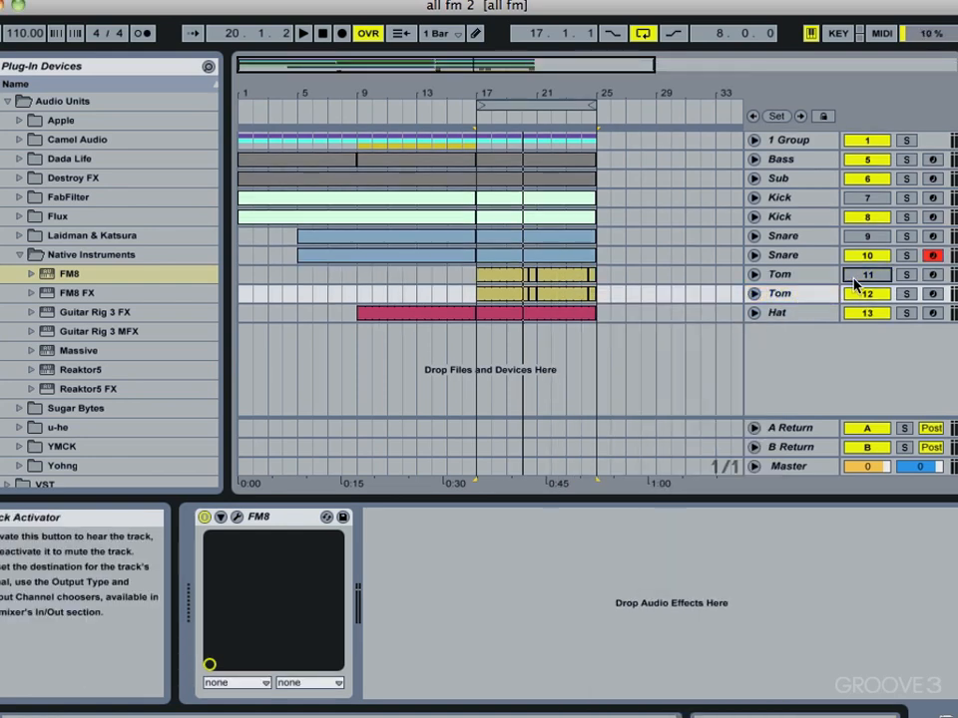
{"action": "left_click", "coordinate": [906, 295]}
{"action": "left_click", "coordinate": [932, 293]}
{"action": "left_click", "coordinate": [784, 296]}
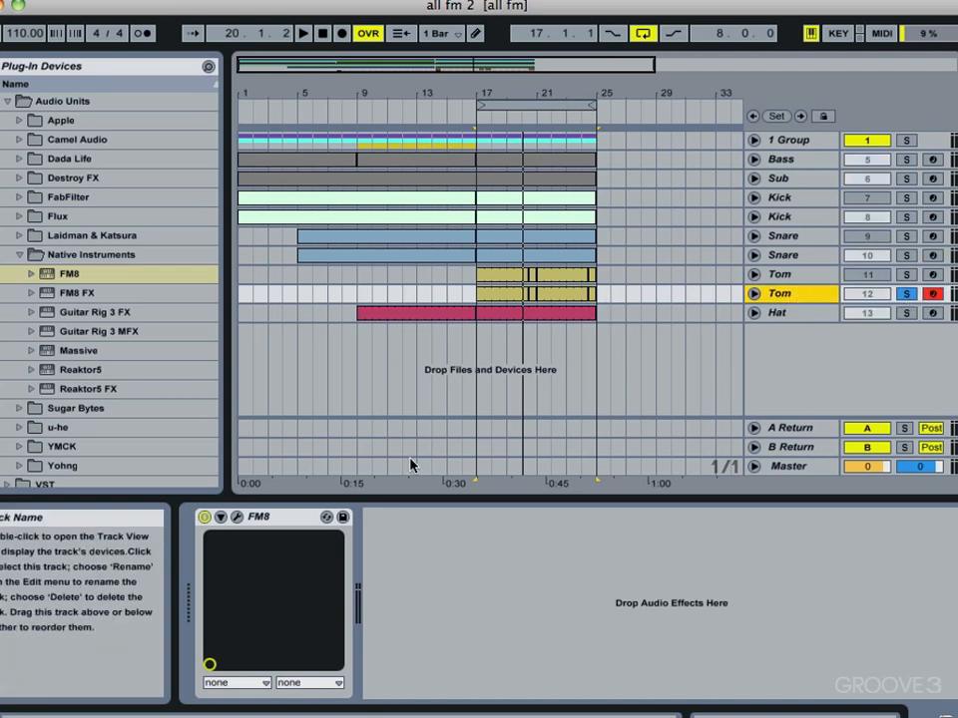
{"action": "left_click", "coordinate": [236, 518]}
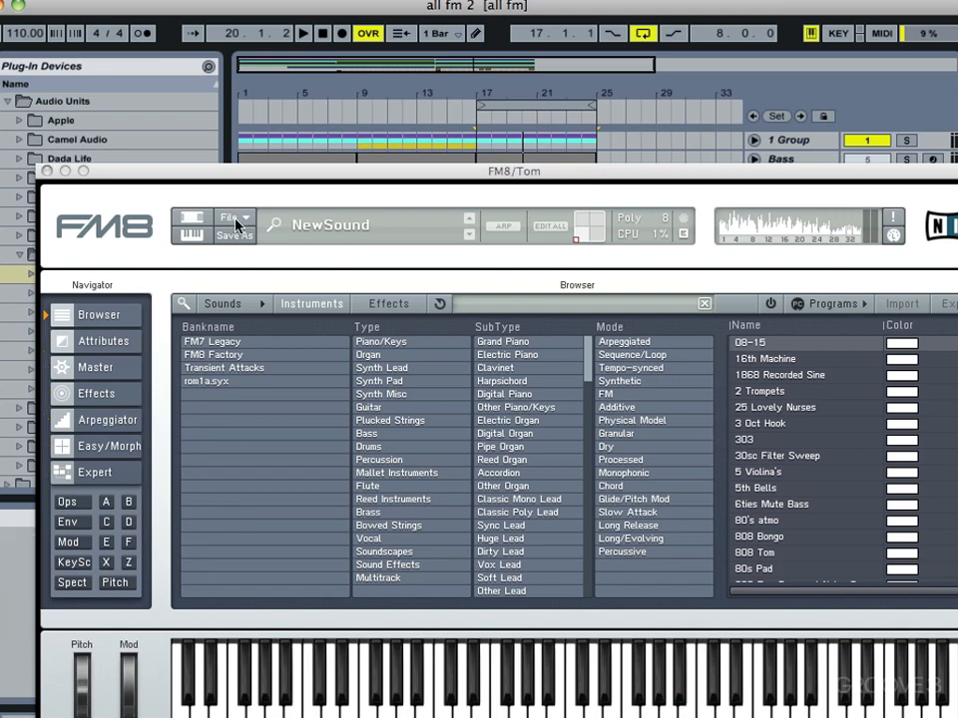
{"action": "left_click", "coordinate": [235, 219]}
Step: Start a blank FM8 sound, switch operator D on, set F's output to 100, and route D into E
{"action": "left_click", "coordinate": [240, 222]}
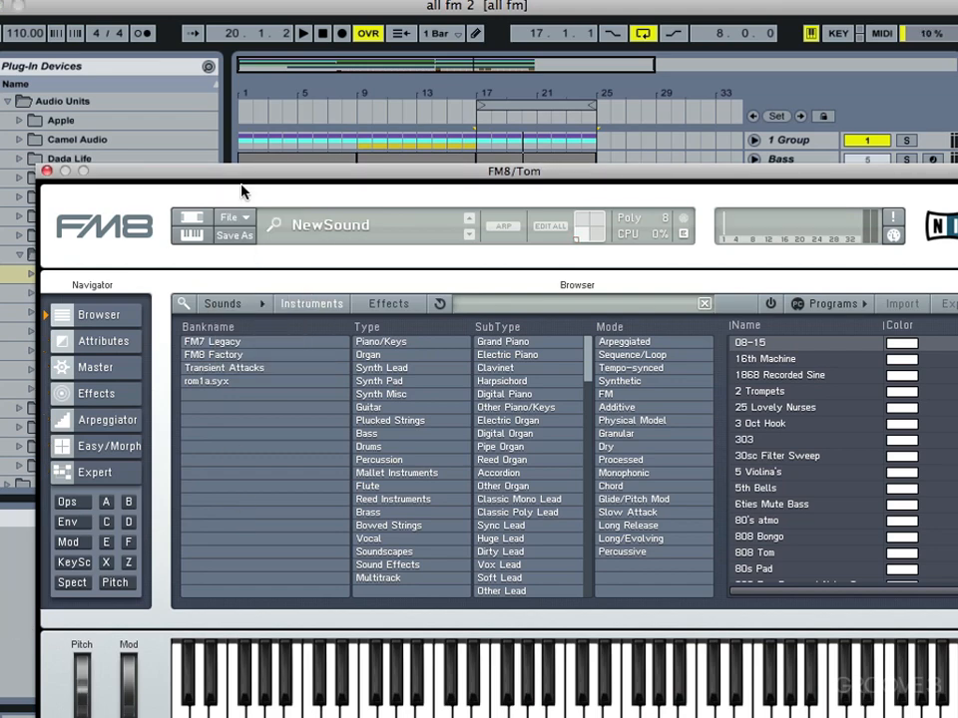
{"action": "scroll", "coordinate": [211, 120], "scroll_direction": "down", "scroll_amount": 1}
{"action": "left_click_drag", "start_coordinate": [209, 171], "coordinate": [183, 103]}
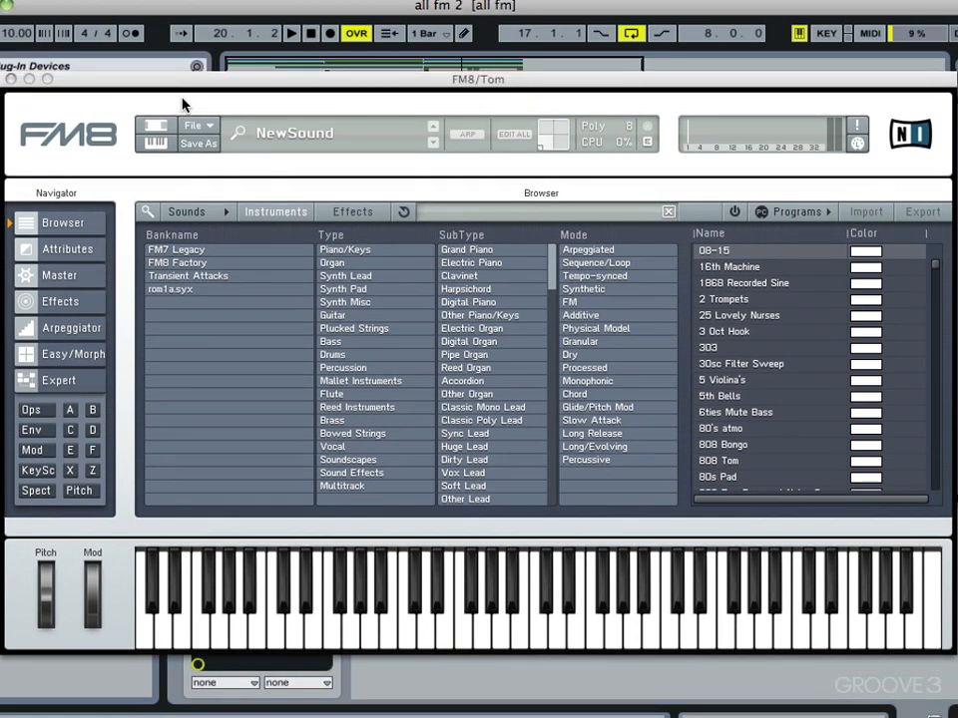
{"action": "left_click", "coordinate": [88, 378]}
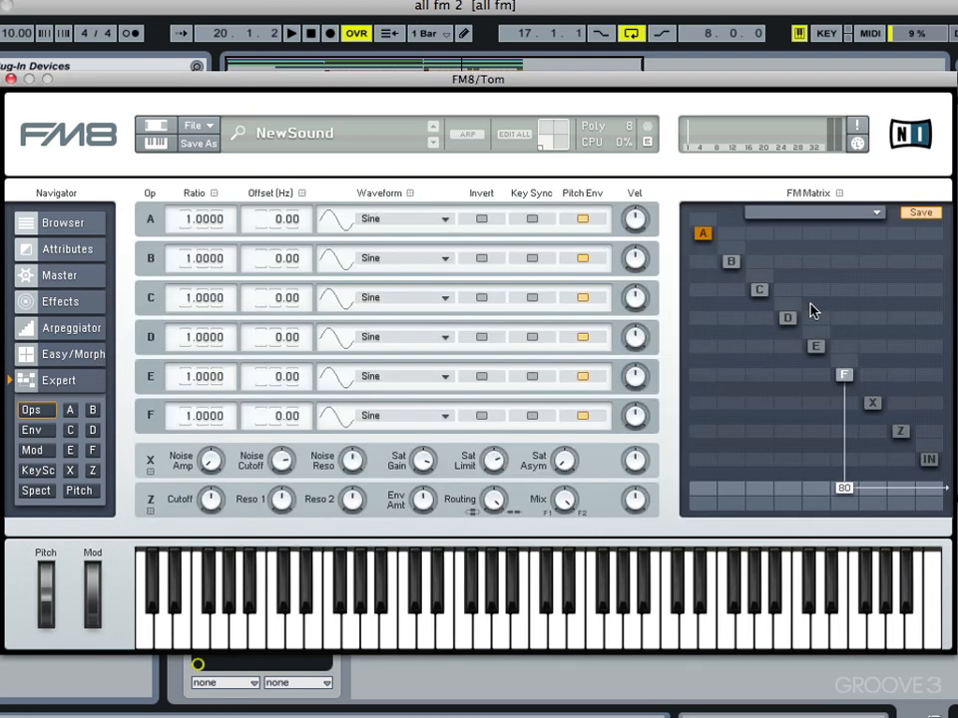
{"action": "right_click", "coordinate": [793, 318]}
{"action": "left_click_drag", "start_coordinate": [844, 488], "coordinate": [862, 323]}
{"action": "left_click_drag", "start_coordinate": [788, 346], "coordinate": [804, 301]}
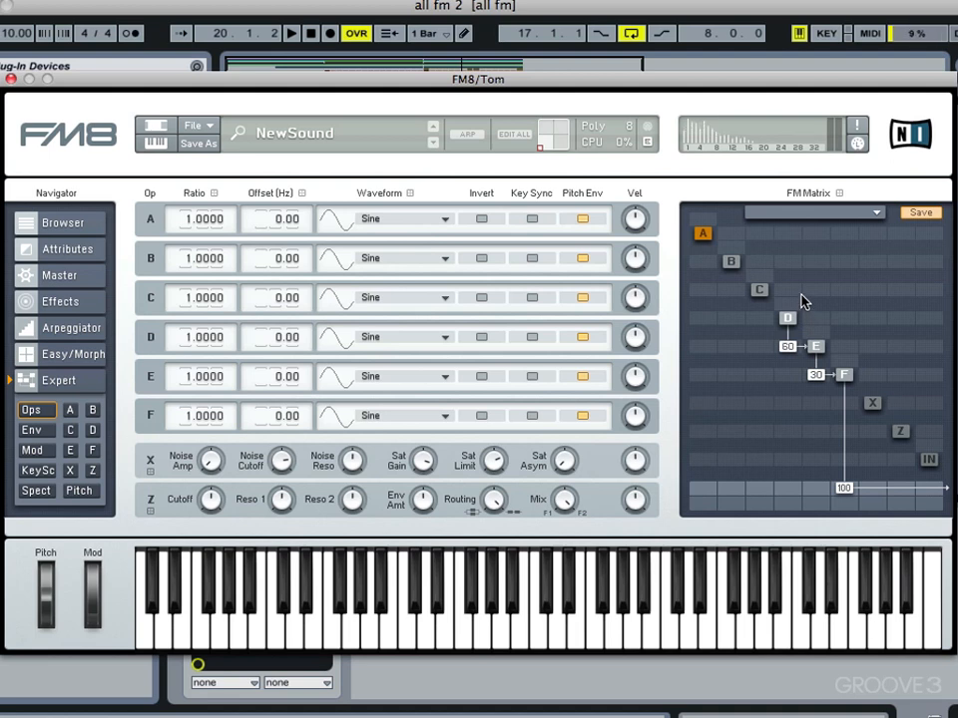
Step: Set operator D's ratio to 4.9 and F's ratio to 3.47, then add feedback to F
{"action": "double_click", "coordinate": [186, 344]}
{"action": "type", "text": "4.9"}
{"action": "key", "text": "Return"}
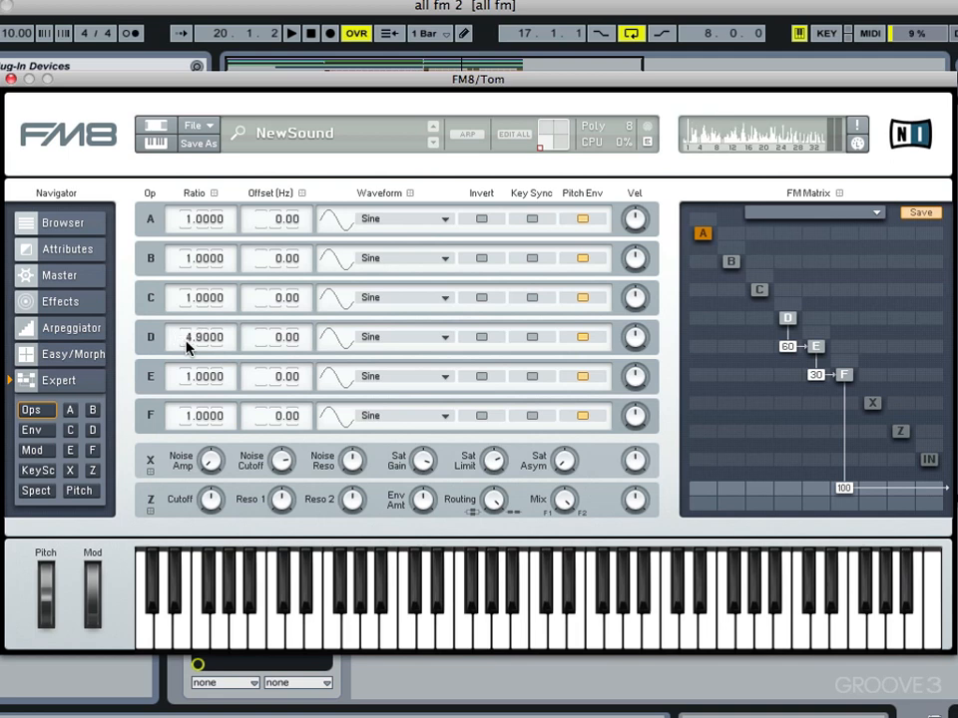
{"action": "double_click", "coordinate": [185, 420]}
{"action": "type", "text": "3.47"}
{"action": "key", "text": "Return"}
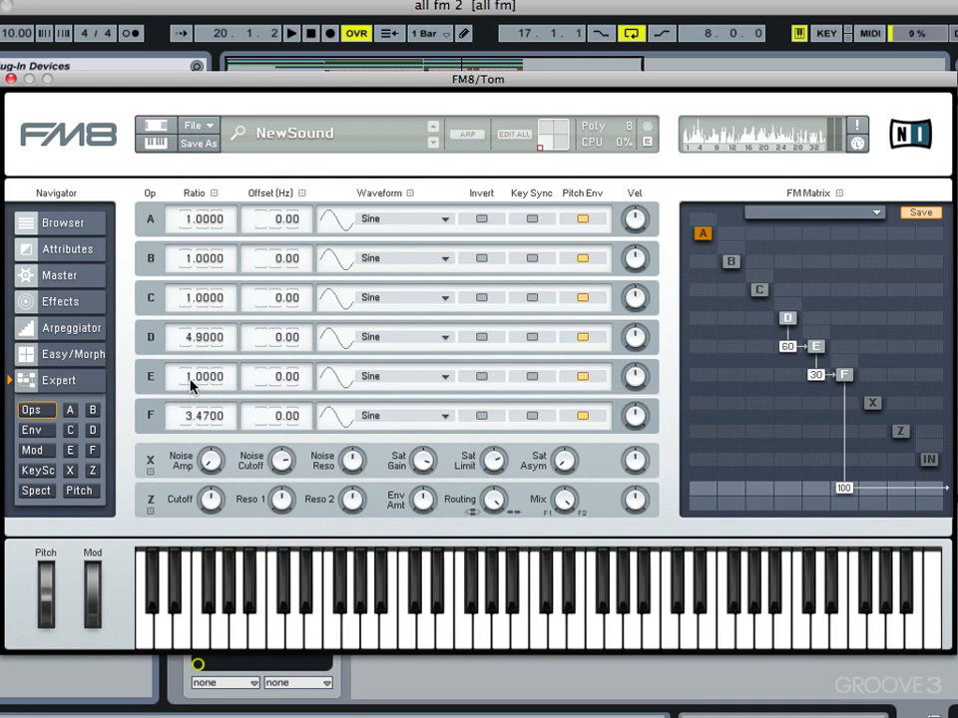
{"action": "key", "text": "space"}
{"action": "left_click_drag", "start_coordinate": [851, 365], "coordinate": [851, 361]}
Step: Reshape operator D's envelope into a fast, short decay
{"action": "left_click", "coordinate": [787, 317]}
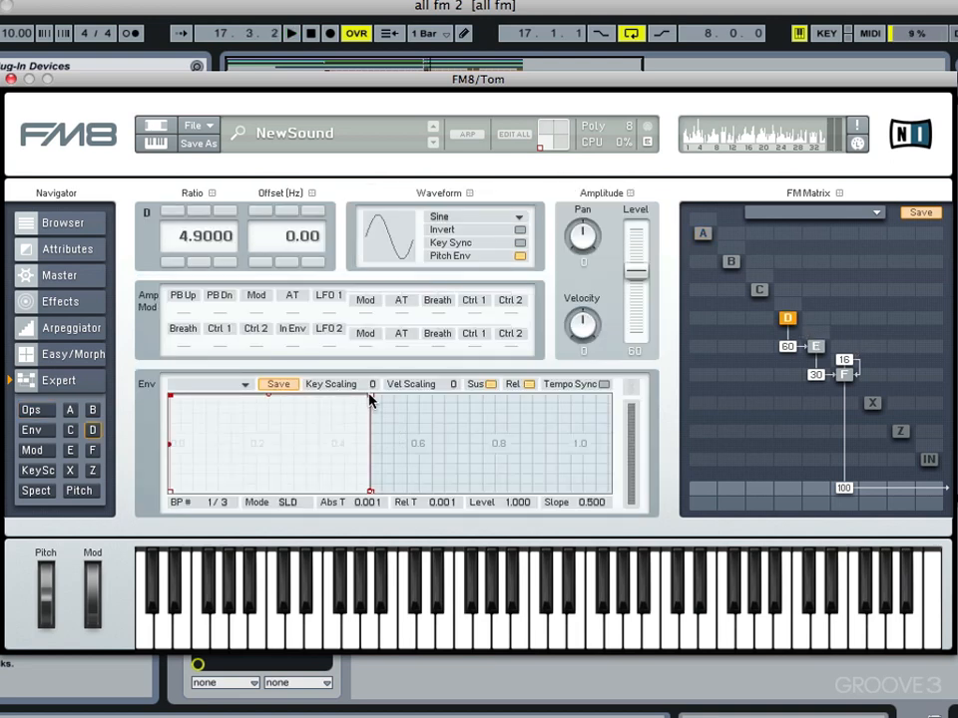
{"action": "left_click_drag", "start_coordinate": [369, 400], "coordinate": [408, 367]}
{"action": "key", "text": "space"}
{"action": "mouse_move", "coordinate": [210, 499]}
{"action": "left_mouse_down"}
{"action": "mouse_move", "coordinate": [188, 492]}
{"action": "mouse_move", "coordinate": [190, 475]}
{"action": "mouse_move", "coordinate": [216, 493]}
{"action": "mouse_move", "coordinate": [182, 485]}
{"action": "left_mouse_up"}
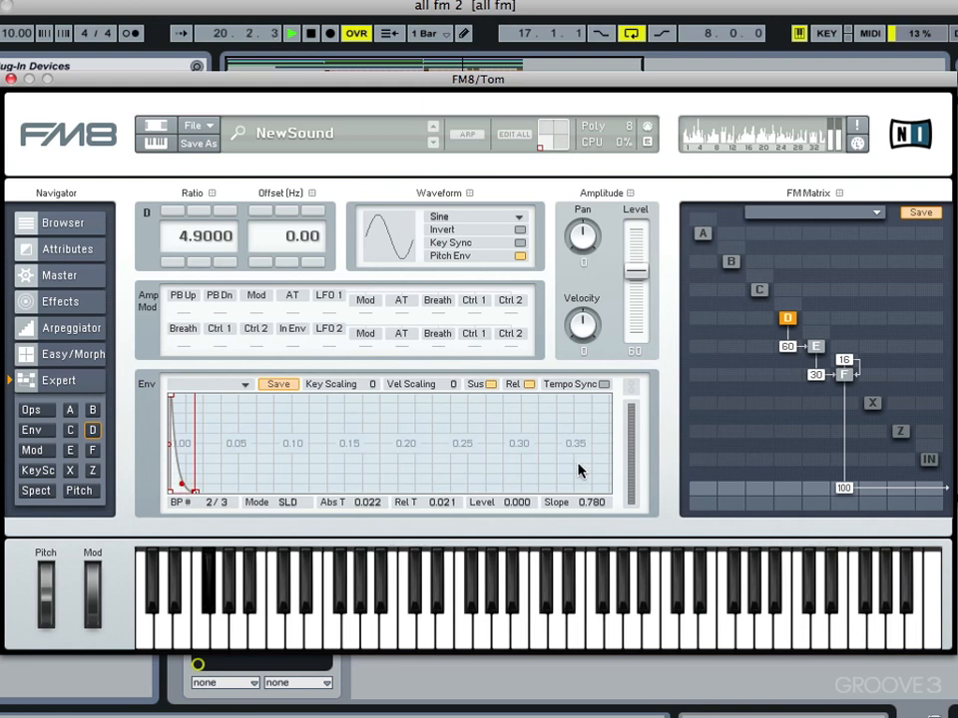
{"action": "key", "text": "space"}
Step: Shorten operator F's envelope so it falls to zero at 0.188 s
{"action": "left_click", "coordinate": [844, 375]}
{"action": "left_click_drag", "start_coordinate": [417, 407], "coordinate": [398, 489]}
{"action": "left_click_drag", "start_coordinate": [457, 402], "coordinate": [400, 507]}
{"action": "left_click_drag", "start_coordinate": [256, 396], "coordinate": [205, 399]}
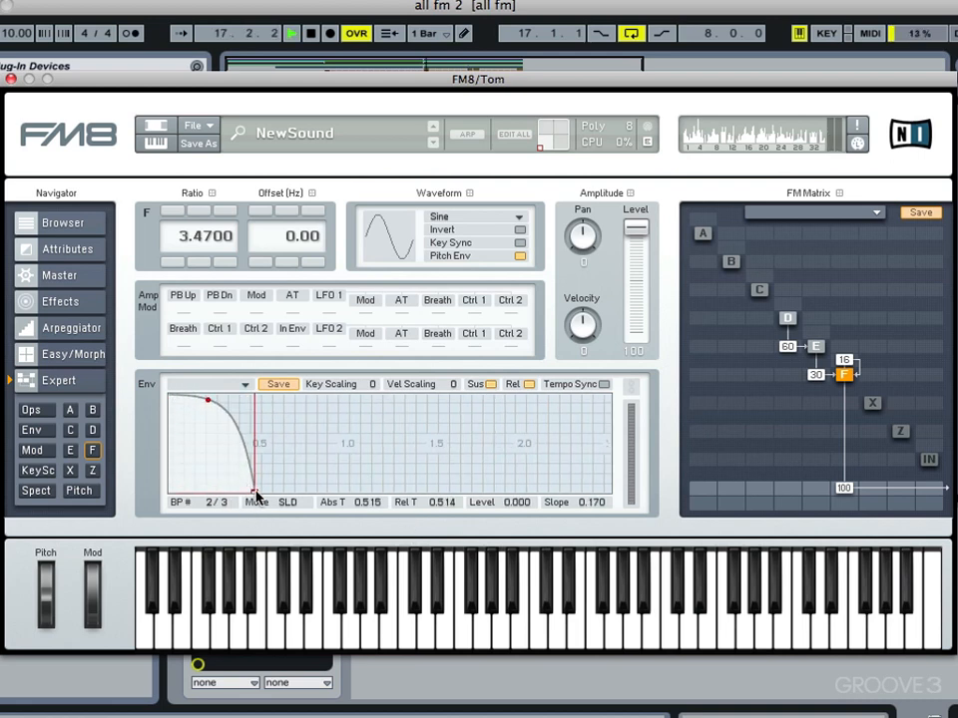
{"action": "left_click_drag", "start_coordinate": [254, 493], "coordinate": [228, 495]}
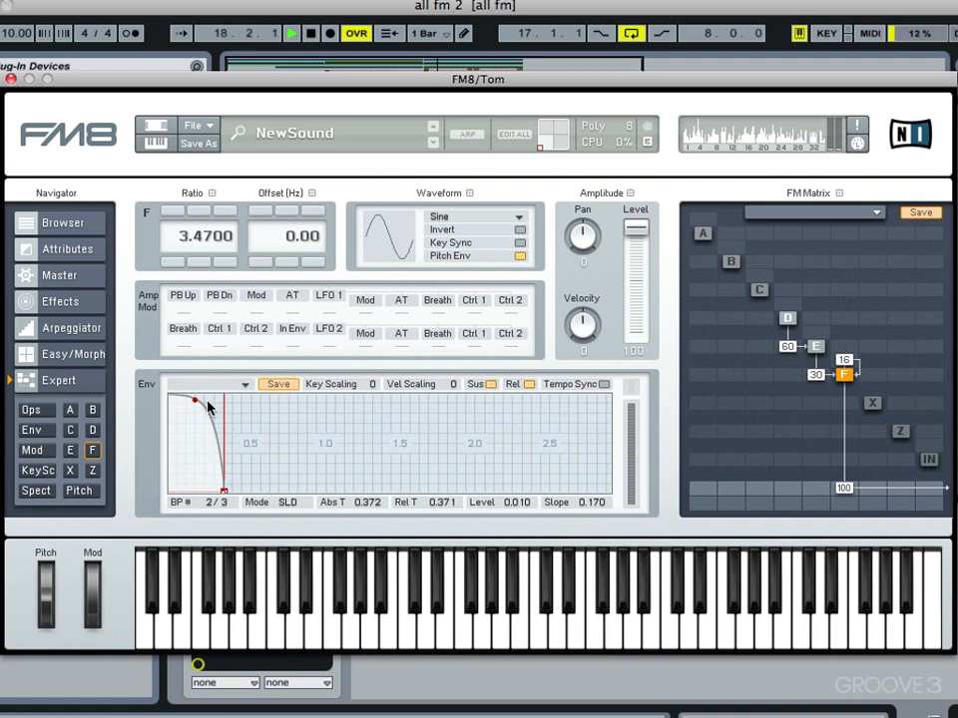
{"action": "left_click_drag", "start_coordinate": [197, 406], "coordinate": [195, 413]}
{"action": "left_click_drag", "start_coordinate": [222, 494], "coordinate": [192, 499]}
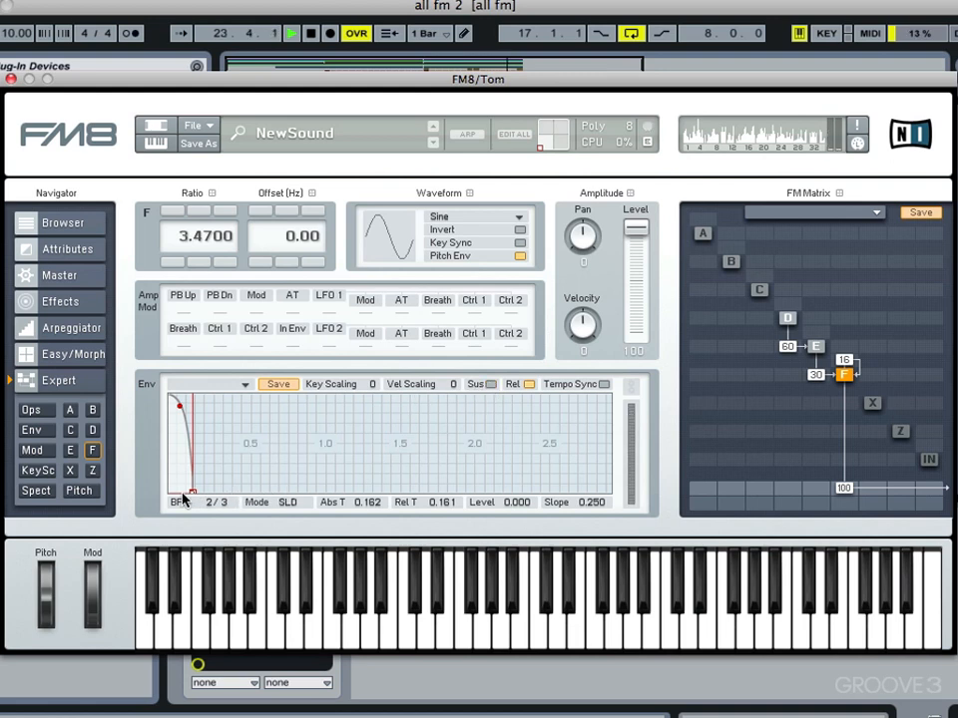
{"action": "left_click_drag", "start_coordinate": [192, 494], "coordinate": [198, 496]}
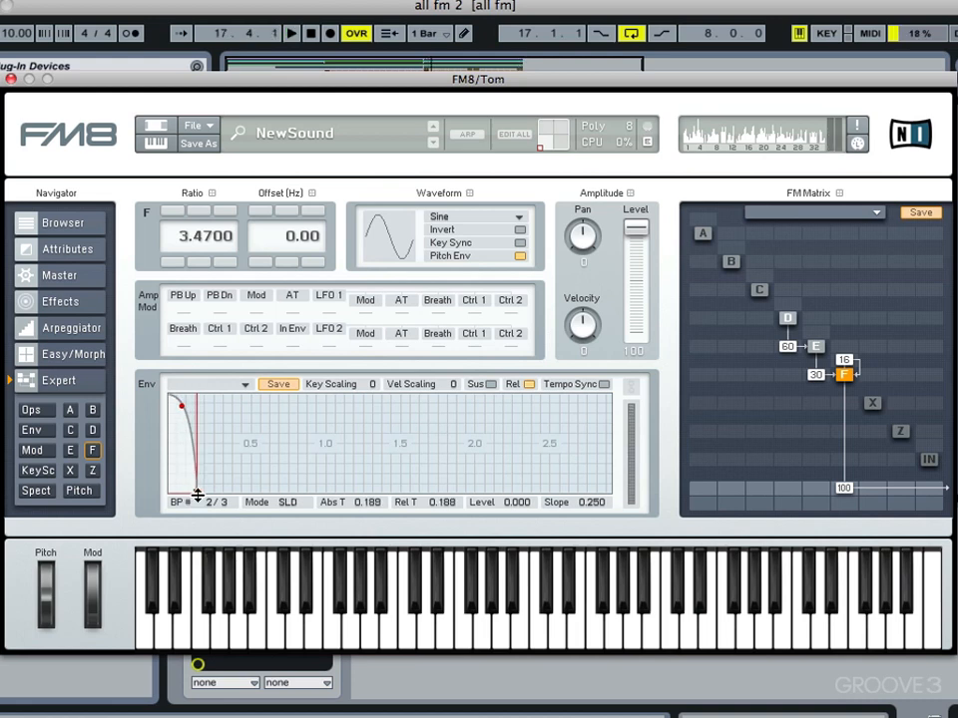
Step: Draw a pitch envelope sweeping from 1.0 down to -1.0 with envelope depth 50
{"action": "left_click", "coordinate": [78, 491]}
{"action": "left_click_drag", "start_coordinate": [170, 444], "coordinate": [172, 510]}
{"action": "left_click_drag", "start_coordinate": [185, 441], "coordinate": [160, 381]}
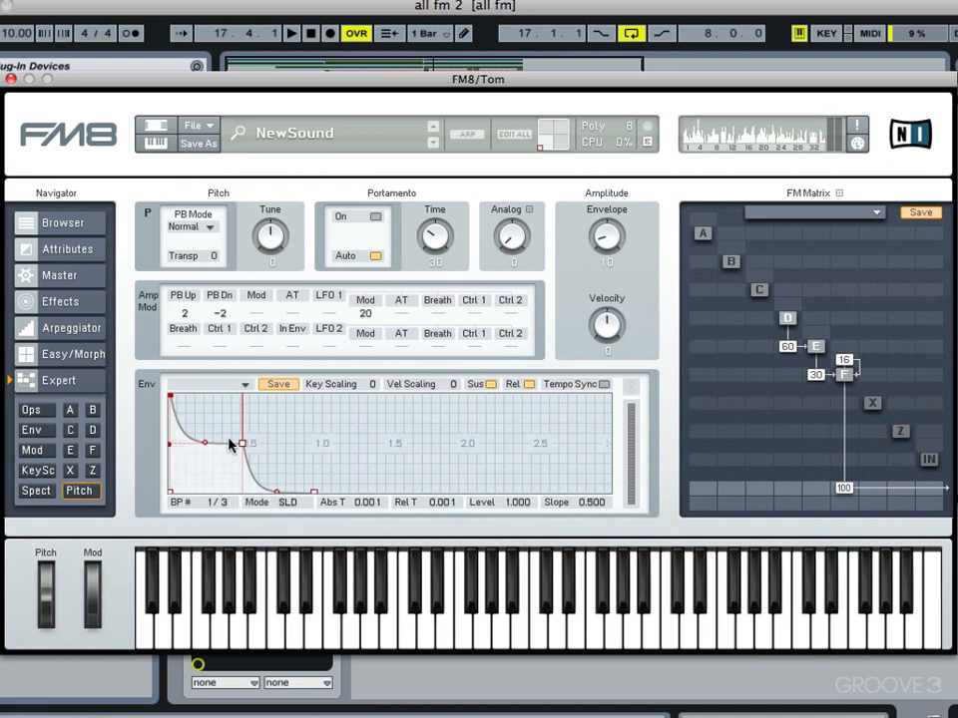
{"action": "left_click_drag", "start_coordinate": [242, 442], "coordinate": [203, 474]}
{"action": "left_click_drag", "start_coordinate": [614, 223], "coordinate": [613, 186]}
{"action": "key", "text": "space"}
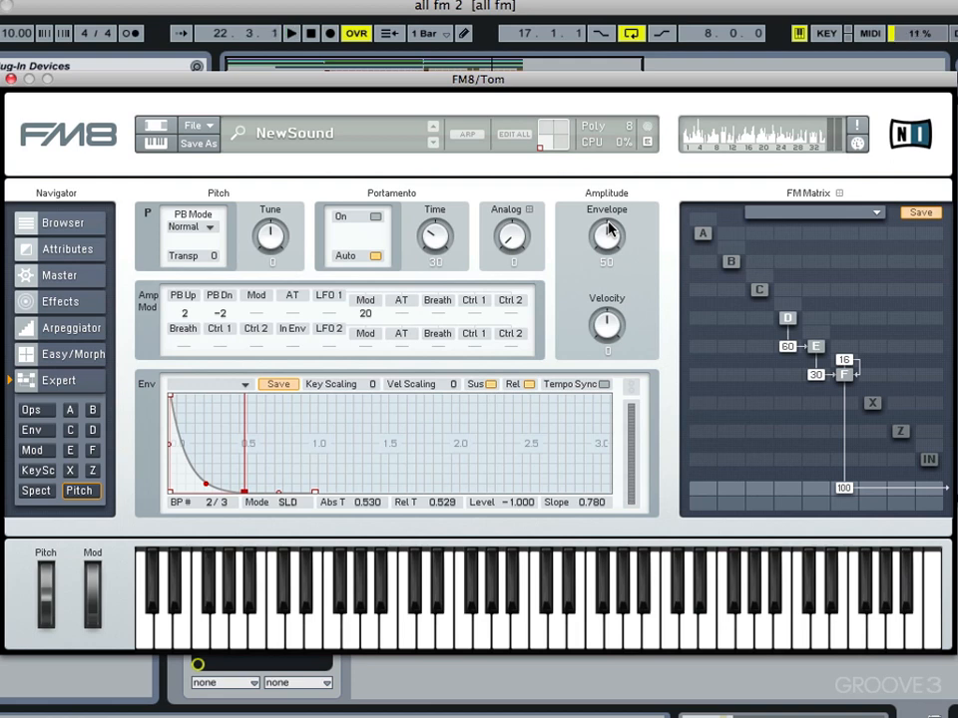
Step: Turn operator X on at output 100, route F into X at 100, and shorten the pitch fall to 0.243 s
{"action": "right_click", "coordinate": [875, 405]}
{"action": "left_click_drag", "start_coordinate": [872, 491], "coordinate": [878, 263]}
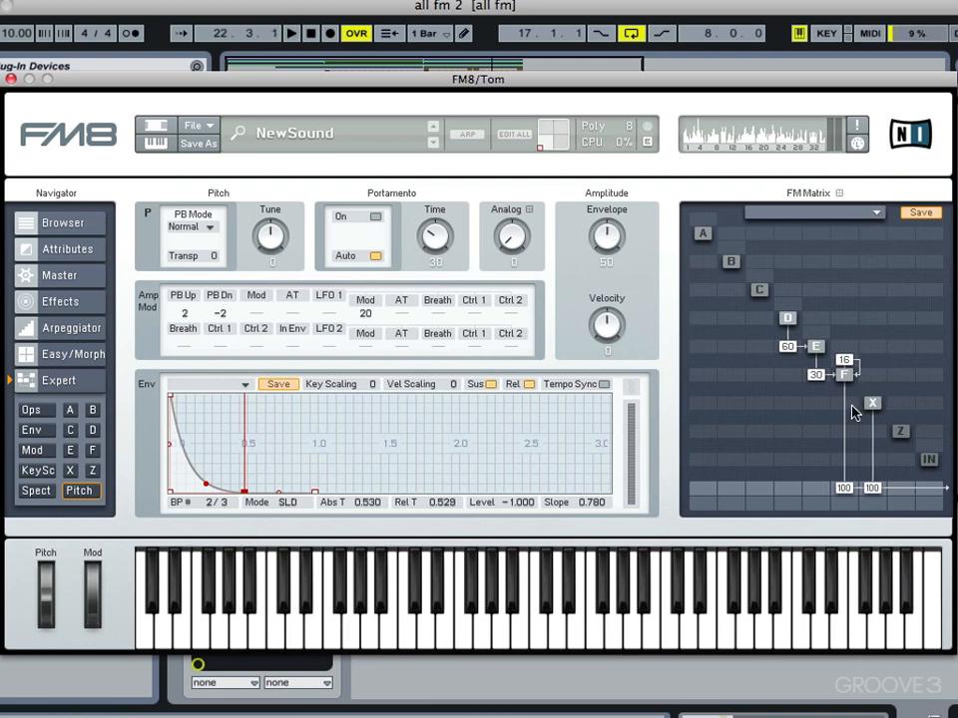
{"action": "left_click_drag", "start_coordinate": [850, 403], "coordinate": [855, 212]}
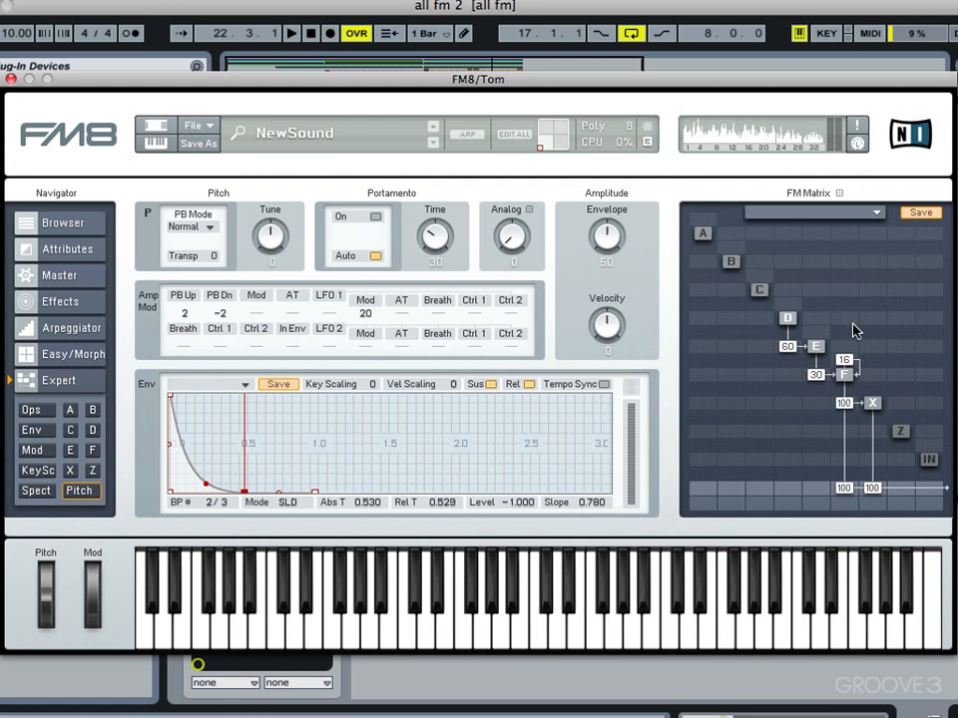
{"action": "key", "text": "space"}
{"action": "left_click_drag", "start_coordinate": [245, 492], "coordinate": [185, 473]}
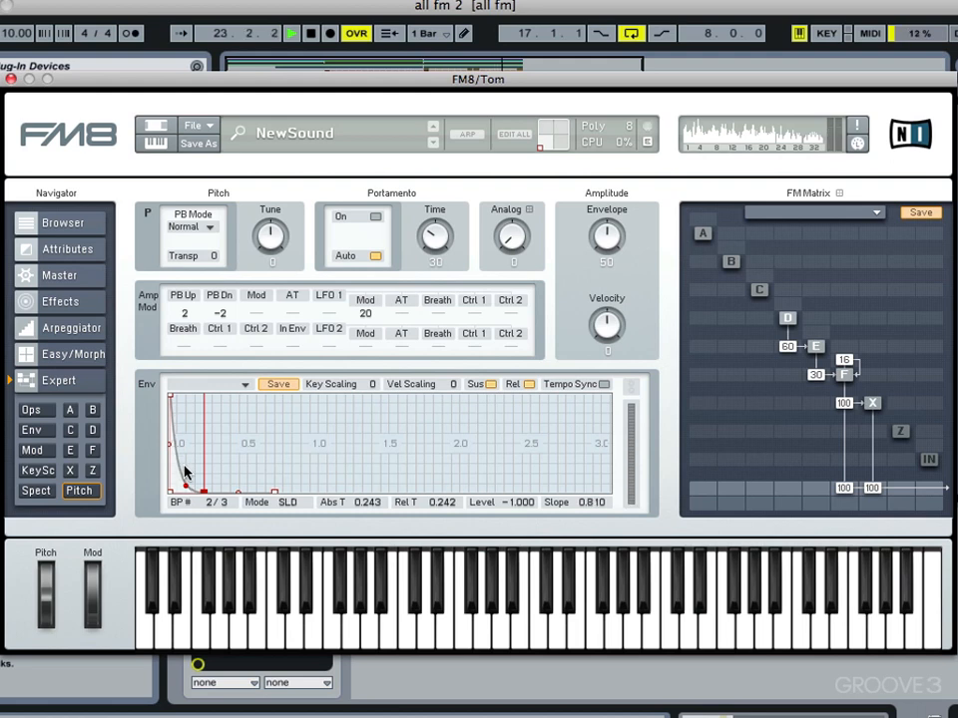
Step: Make operator D's envelope reach zero at 0.010 s and set D→E modulation to 54
{"action": "left_click", "coordinate": [788, 319]}
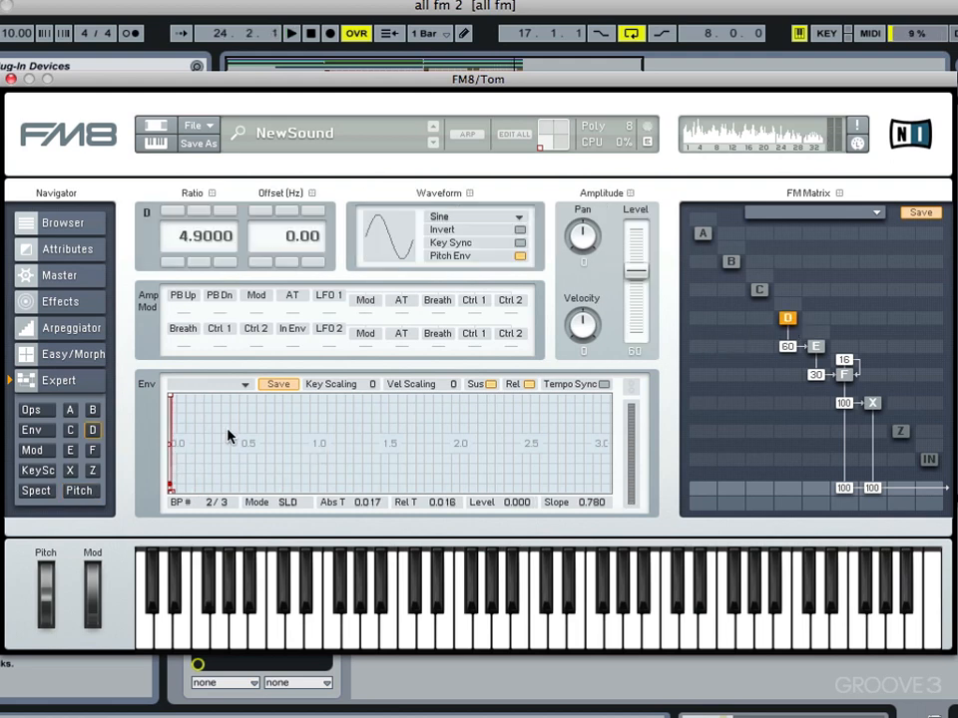
{"action": "left_click_drag", "start_coordinate": [226, 430], "coordinate": [454, 328]}
{"action": "left_click_drag", "start_coordinate": [198, 454], "coordinate": [410, 453]}
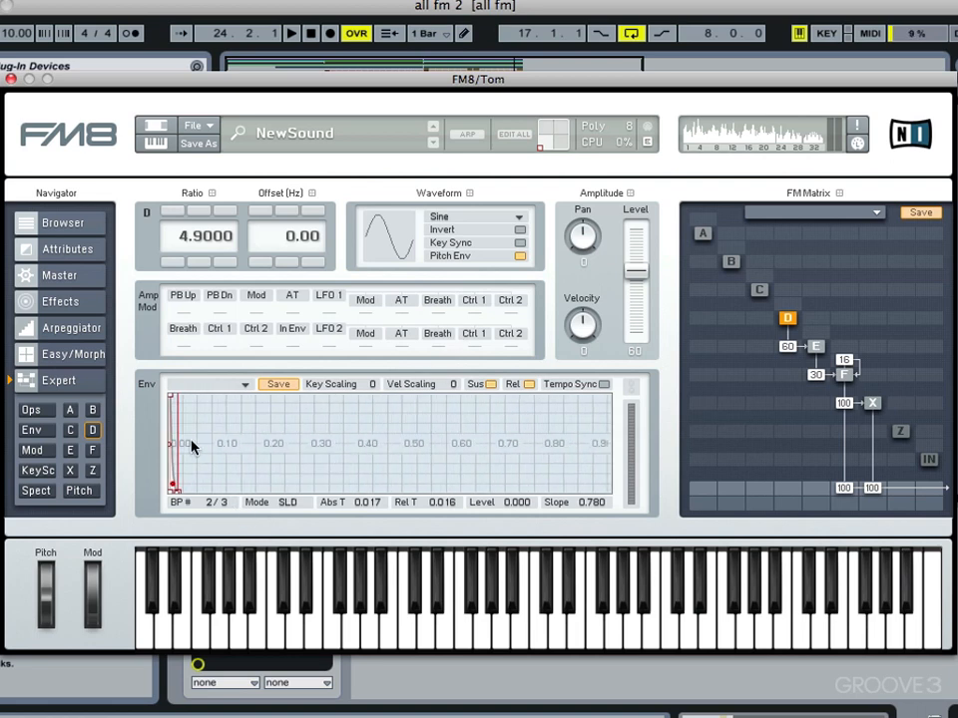
{"action": "left_click_drag", "start_coordinate": [180, 460], "coordinate": [298, 386]}
{"action": "left_click_drag", "start_coordinate": [189, 494], "coordinate": [179, 489]}
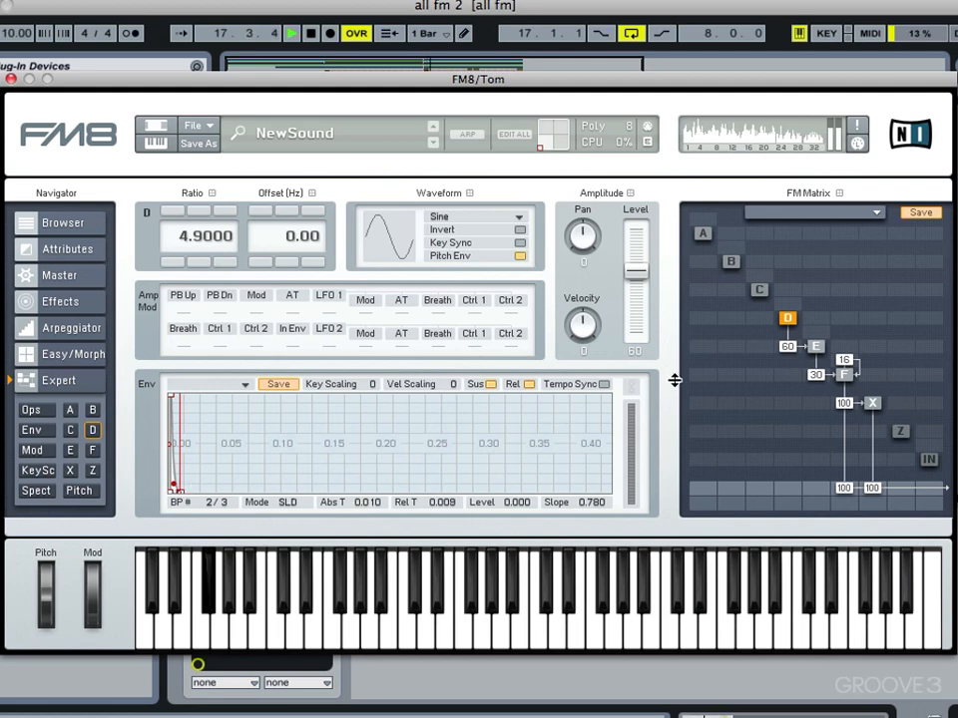
{"action": "left_click_drag", "start_coordinate": [785, 343], "coordinate": [786, 350]}
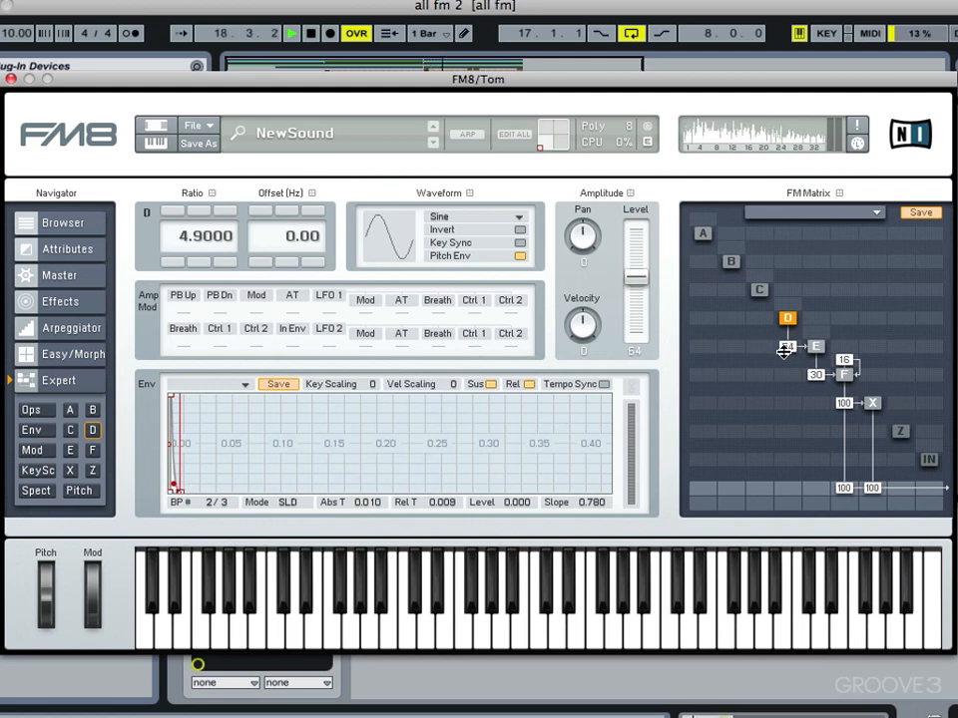
{"action": "key", "text": "space"}
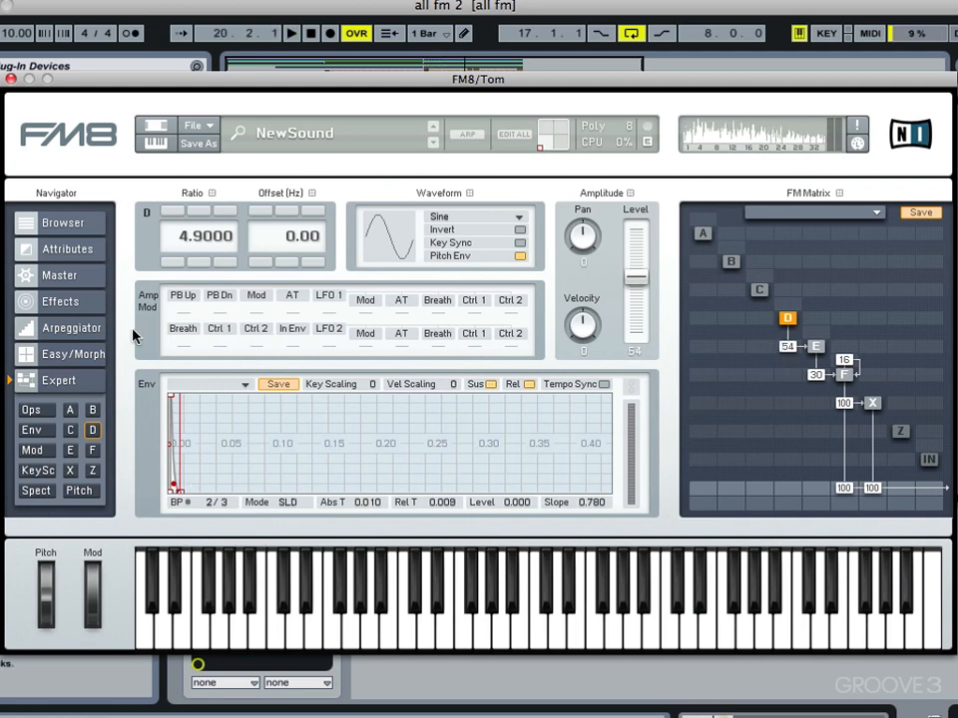
Step: Enable FM8's Reverb with time 33 and dry/wet 14, then close the Tom FM8 window
{"action": "left_click", "coordinate": [88, 312]}
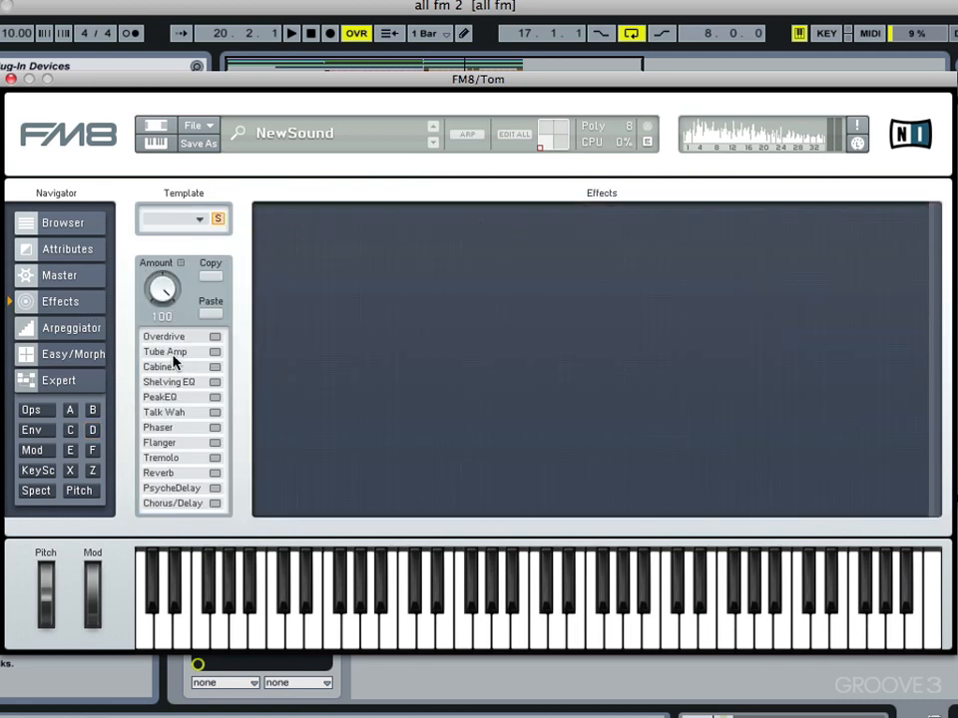
{"action": "left_click", "coordinate": [215, 473]}
{"action": "key", "text": "space"}
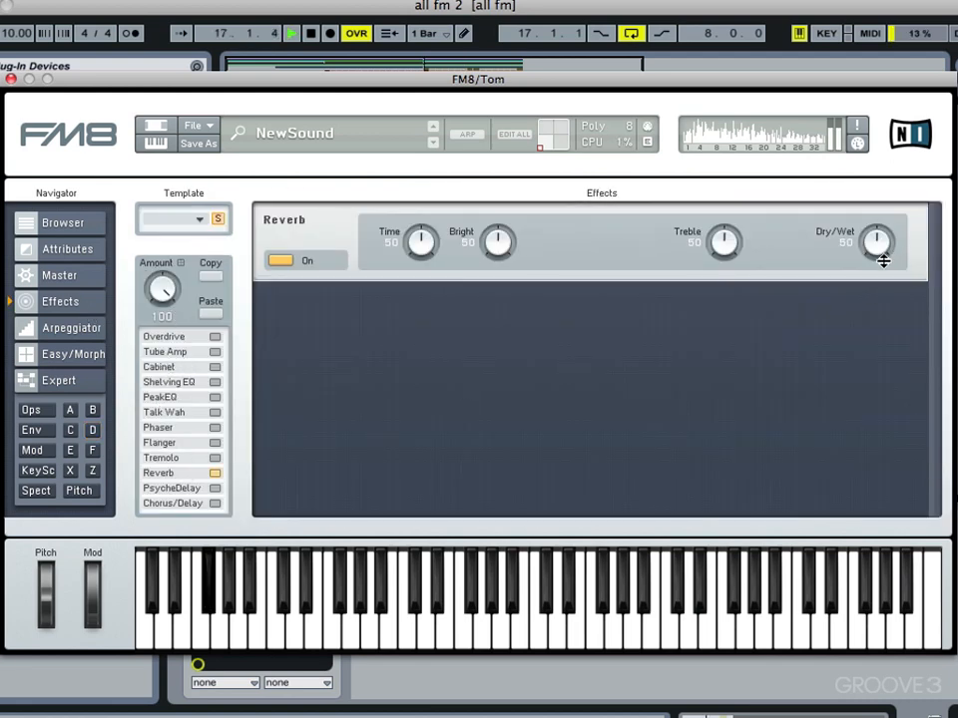
{"action": "left_click_drag", "start_coordinate": [875, 272], "coordinate": [868, 302]}
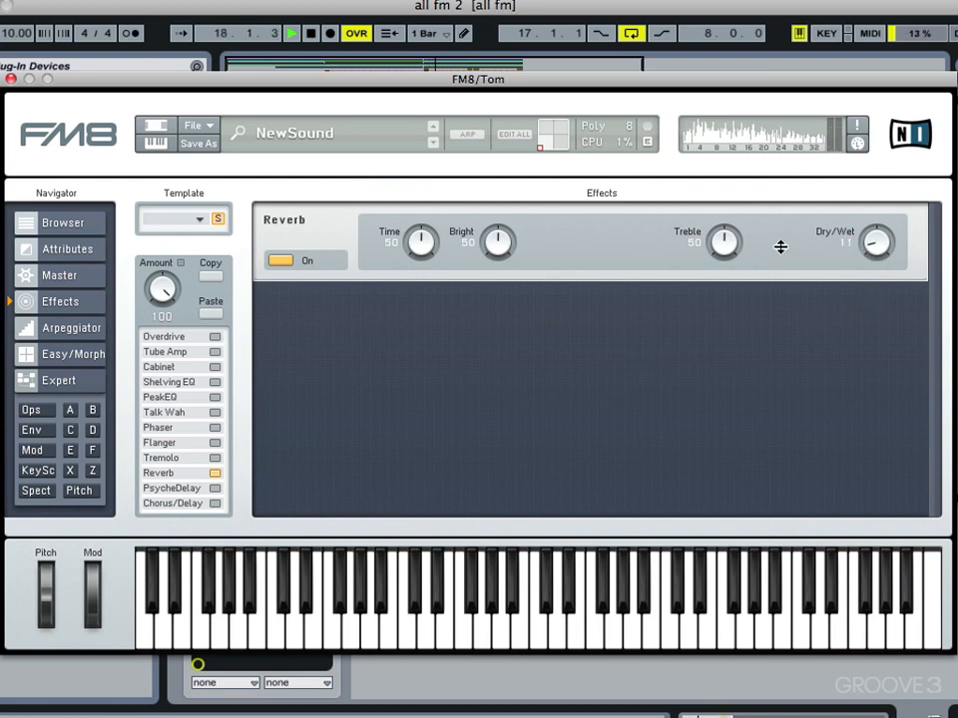
{"action": "left_click_drag", "start_coordinate": [429, 249], "coordinate": [422, 255]}
{"action": "left_click_drag", "start_coordinate": [869, 250], "coordinate": [874, 245]}
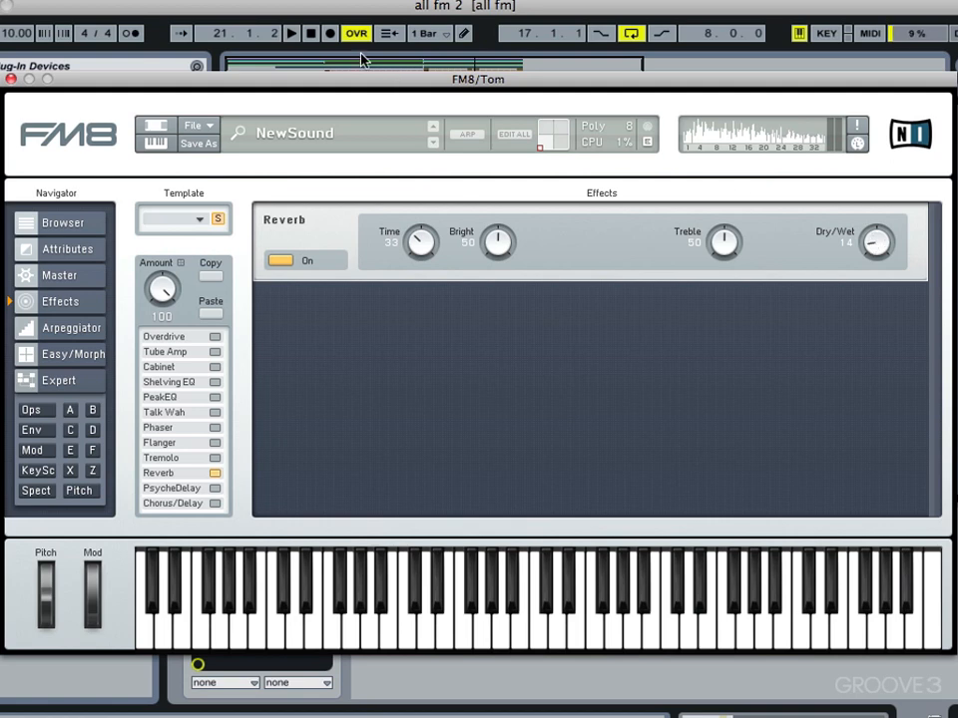
{"action": "left_click", "coordinate": [11, 78]}
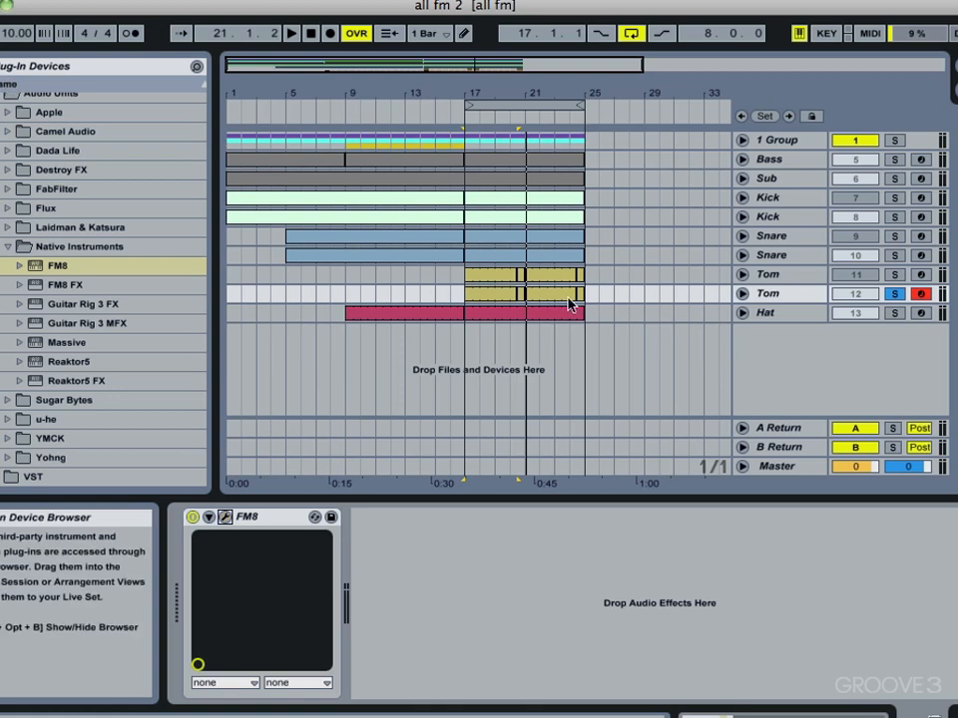
Step: Duplicate the Hat track into Hat 14, solo and arm it, and load a new blank FM8 sound
{"action": "left_click", "coordinate": [764, 312]}
{"action": "right_click", "coordinate": [765, 312]}
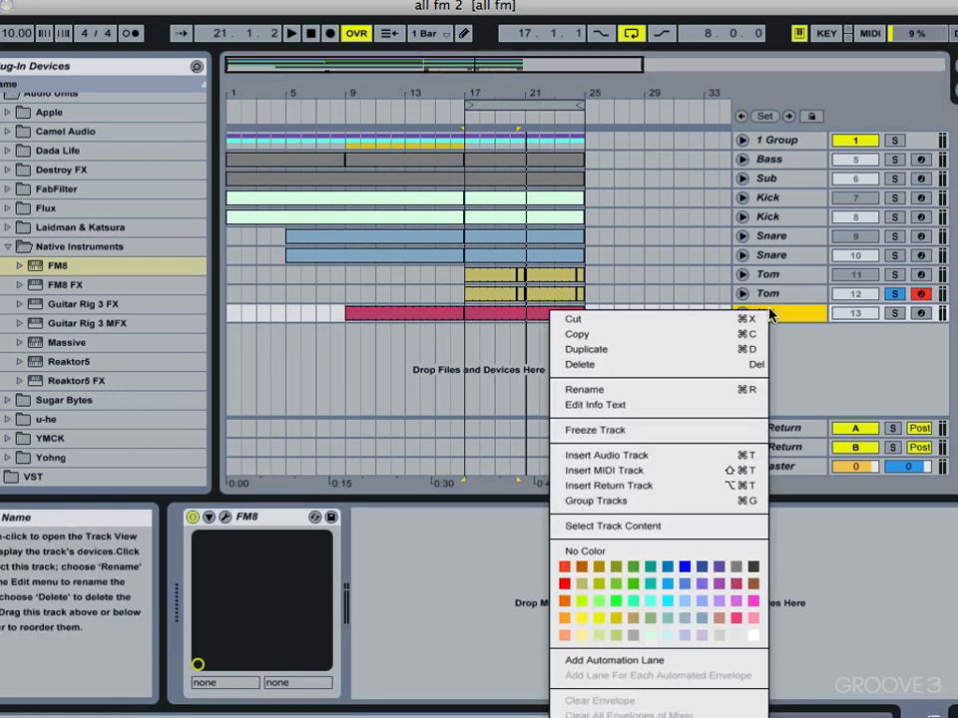
{"action": "left_click", "coordinate": [725, 351]}
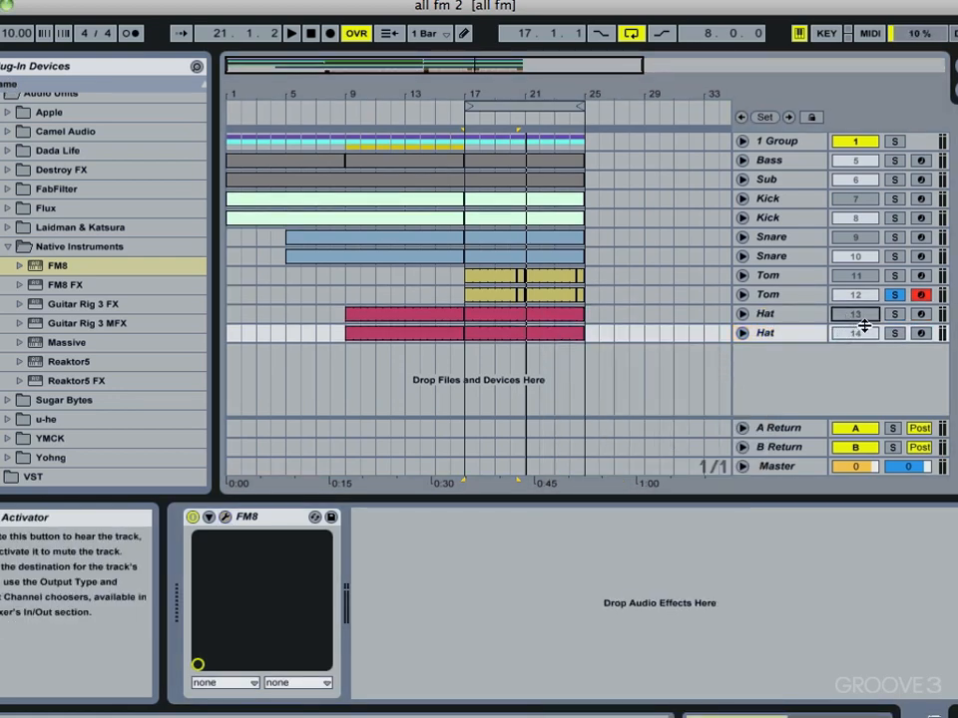
{"action": "left_click", "coordinate": [894, 332]}
{"action": "left_click", "coordinate": [920, 332]}
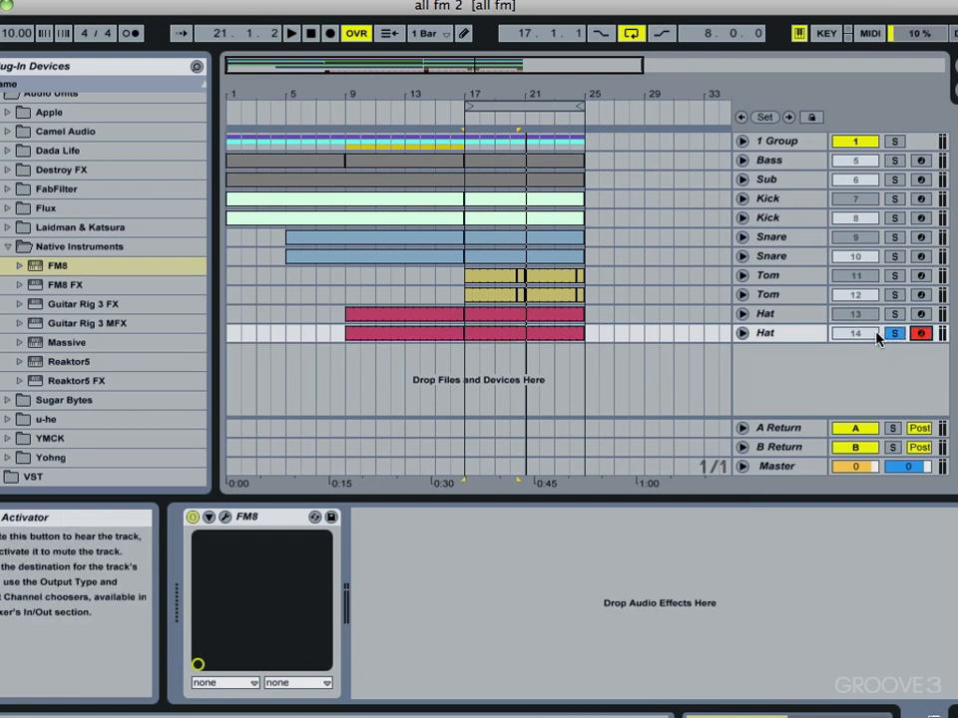
{"action": "left_click", "coordinate": [227, 518]}
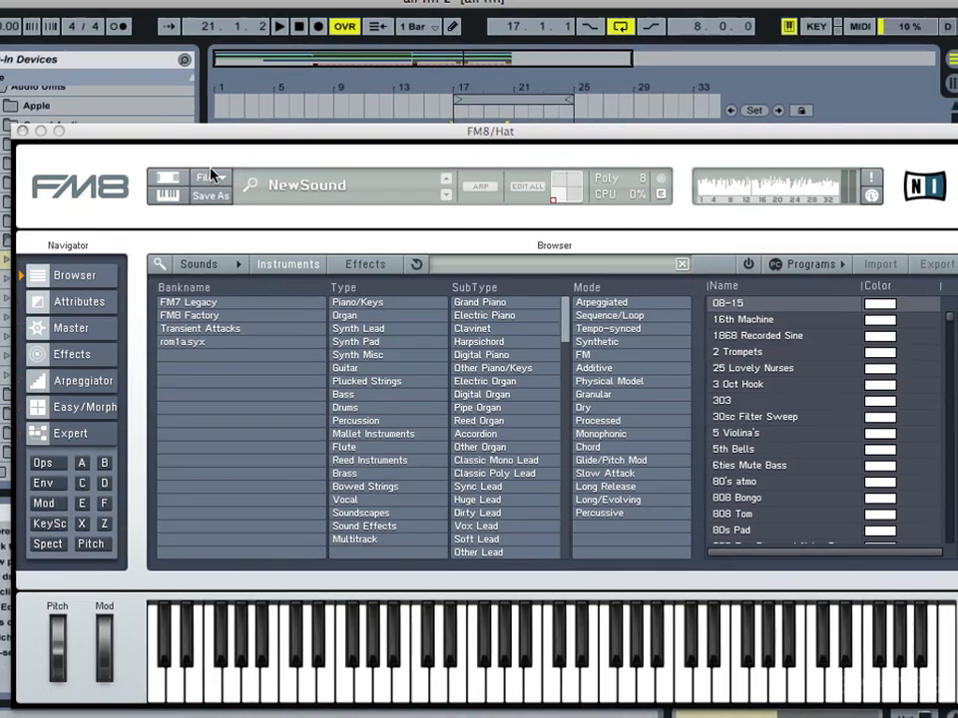
{"action": "left_click", "coordinate": [235, 189]}
{"action": "left_click", "coordinate": [234, 189]}
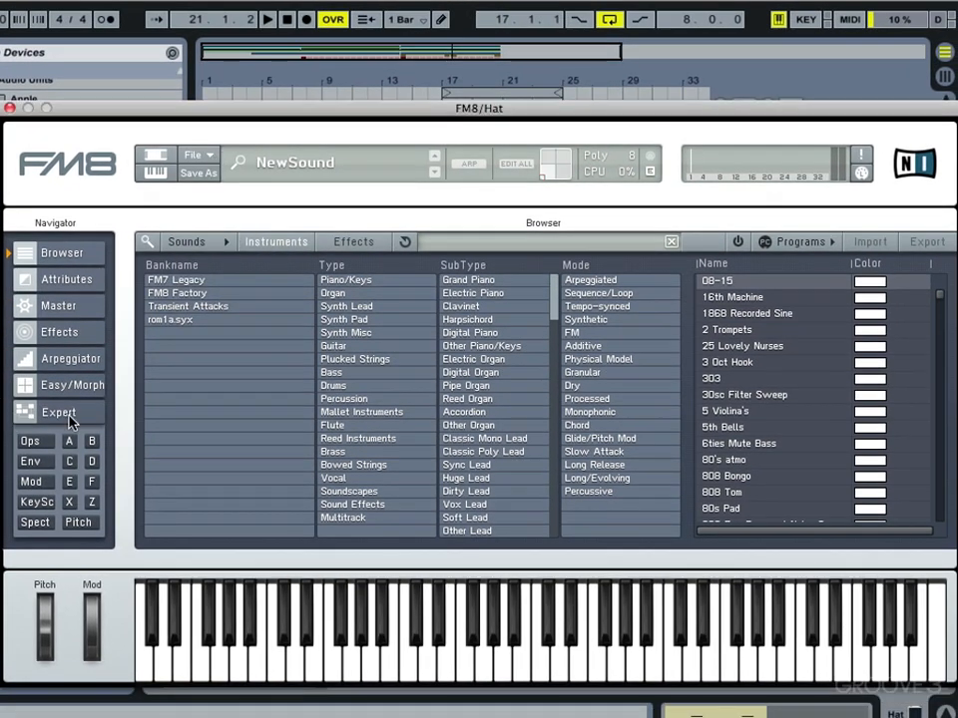
Step: In the Ops view, send X to the output and set operator F to ratio 14, feedback 100
{"action": "left_click", "coordinate": [62, 412]}
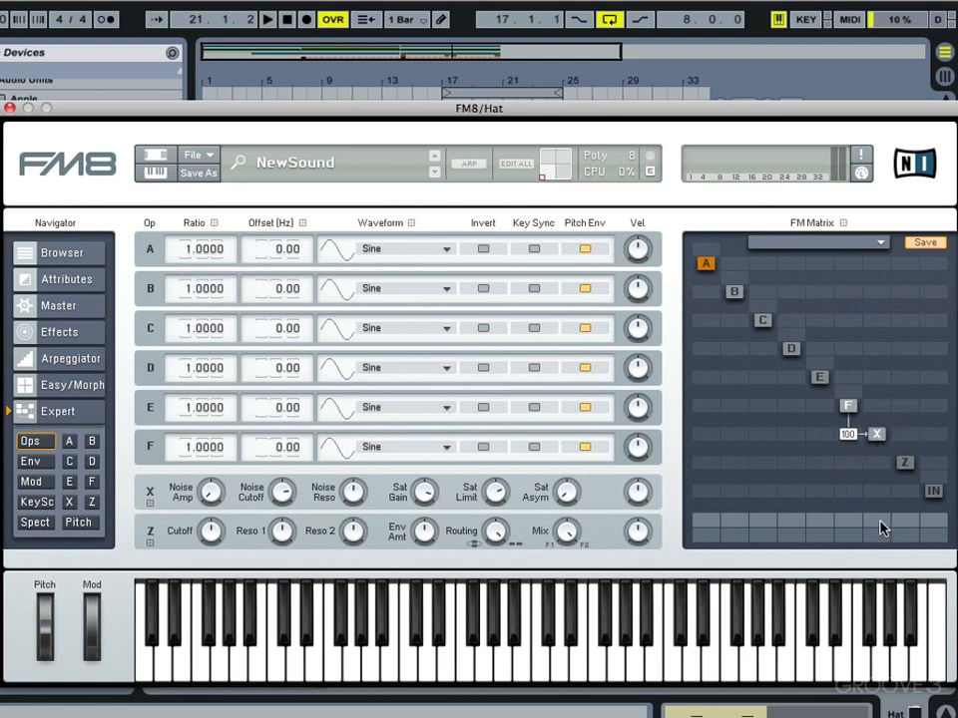
{"action": "left_click_drag", "start_coordinate": [882, 529], "coordinate": [874, 282]}
{"action": "left_click_drag", "start_coordinate": [180, 443], "coordinate": [180, 435]}
{"action": "left_click_drag", "start_coordinate": [855, 402], "coordinate": [866, 242]}
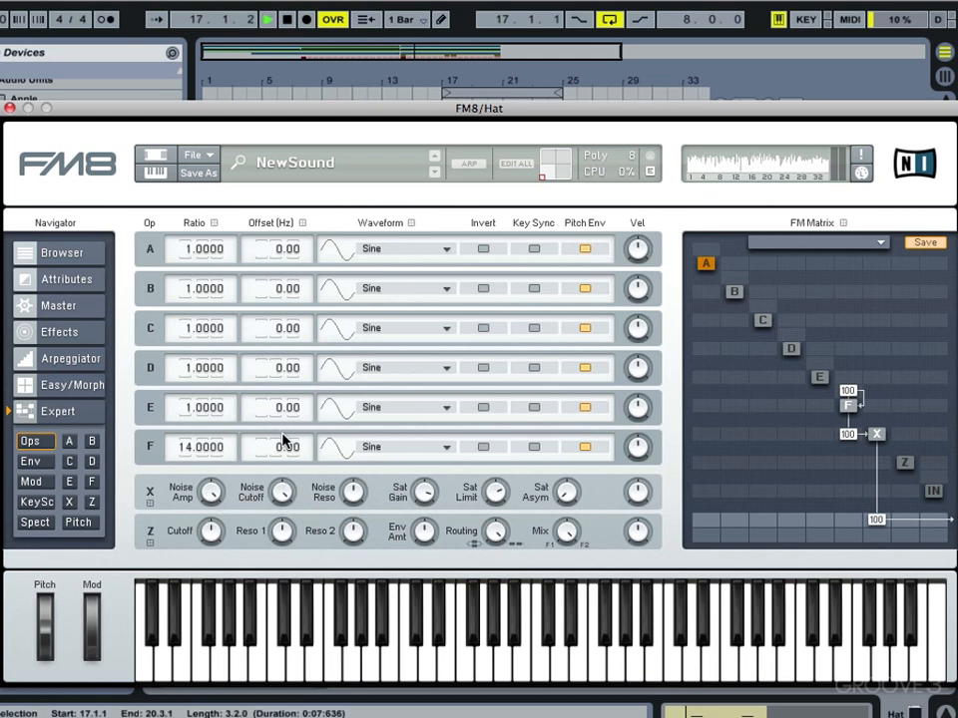
Step: Link operators X and F and drag X's envelope to fall to zero at 0.206 s
{"action": "left_click", "coordinate": [45, 464]}
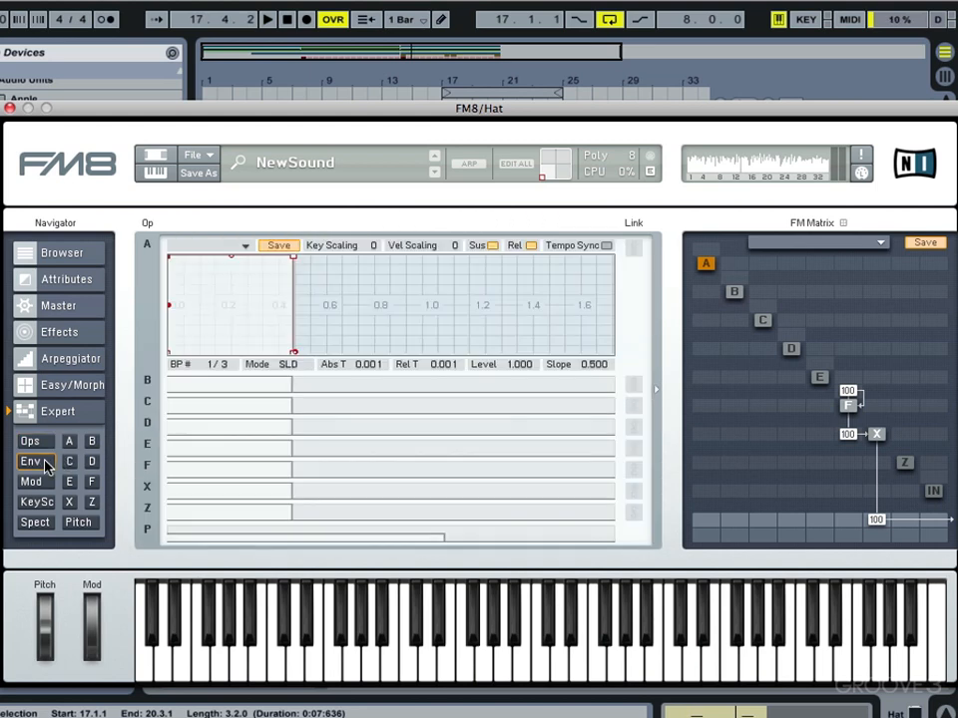
{"action": "left_click", "coordinate": [199, 493]}
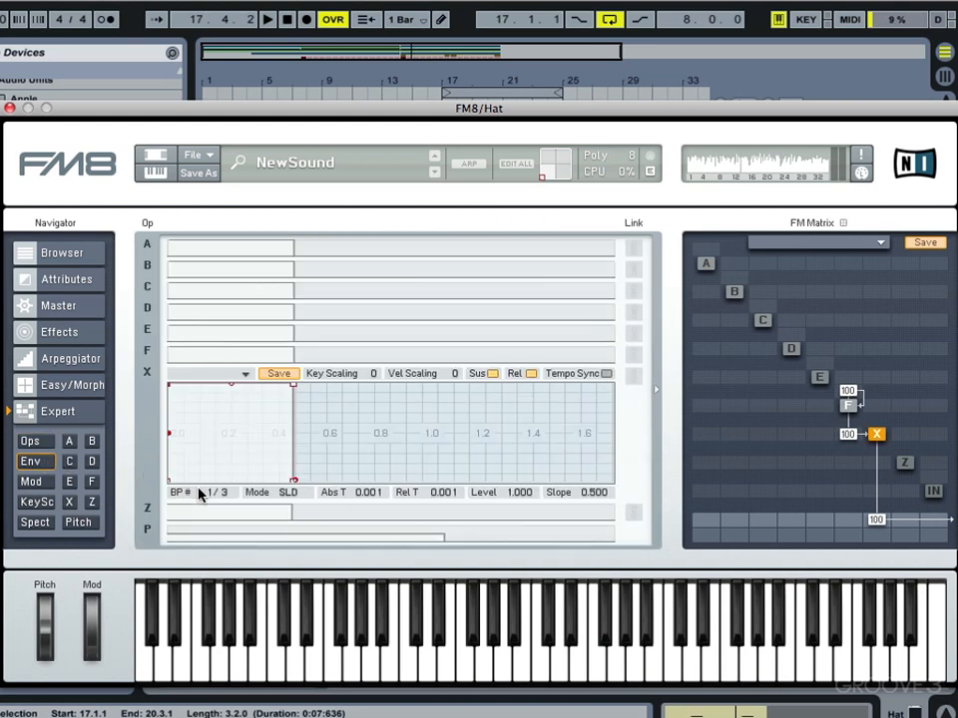
{"action": "left_click", "coordinate": [632, 355]}
{"action": "left_click_drag", "start_coordinate": [290, 383], "coordinate": [227, 483]}
{"action": "key", "text": "space"}
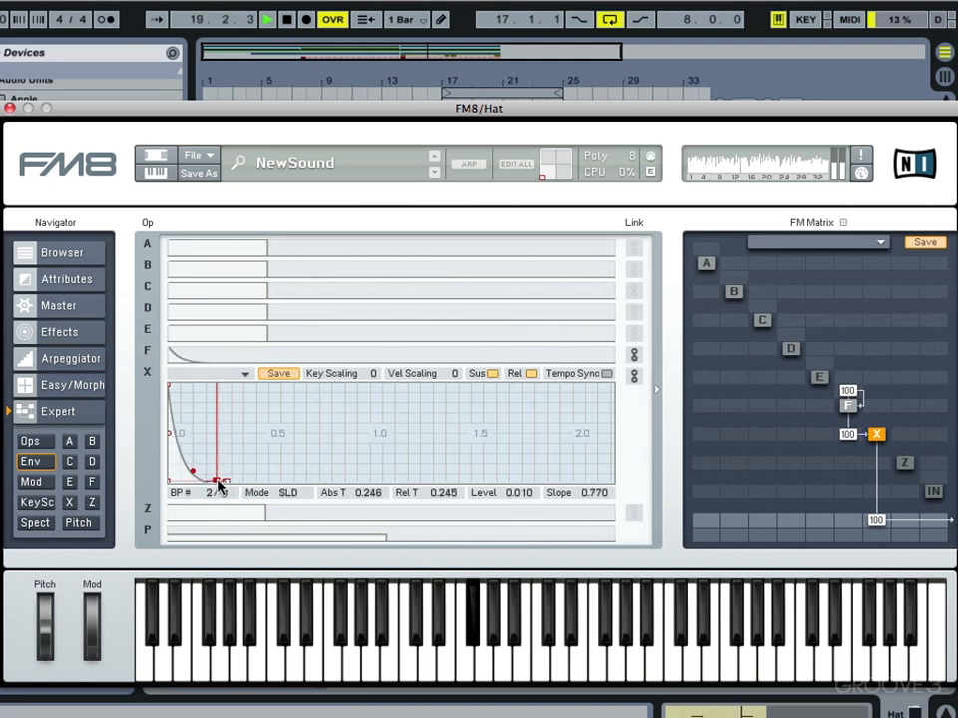
{"action": "left_click_drag", "start_coordinate": [218, 483], "coordinate": [208, 485]}
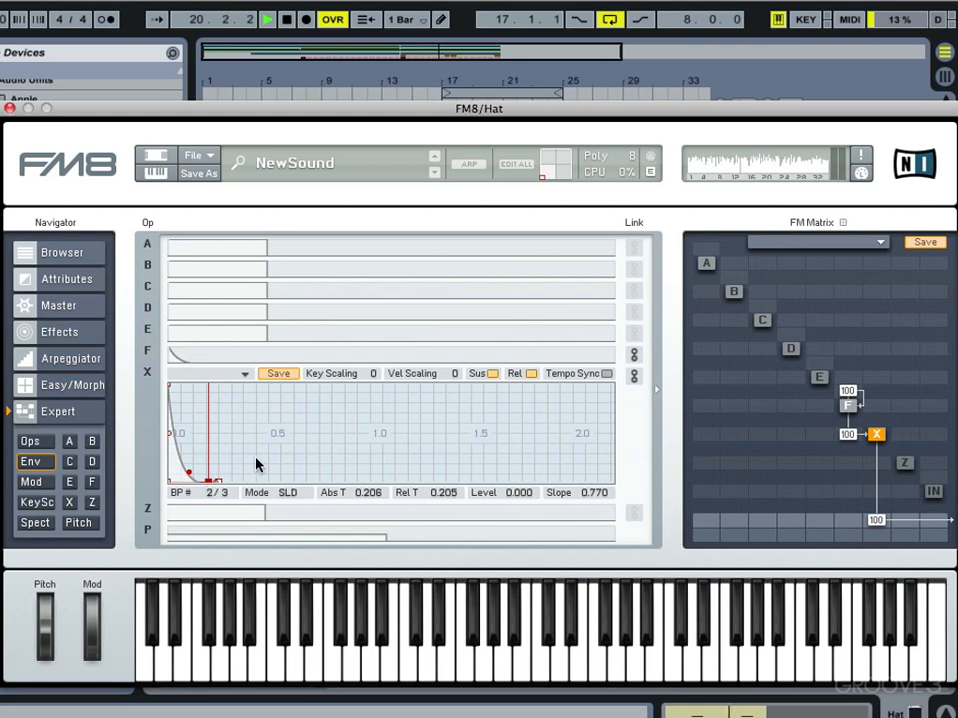
Step: Make the Hat pitch envelope drop to -1 by 0.234 s and set its depth to 72
{"action": "left_click", "coordinate": [88, 521]}
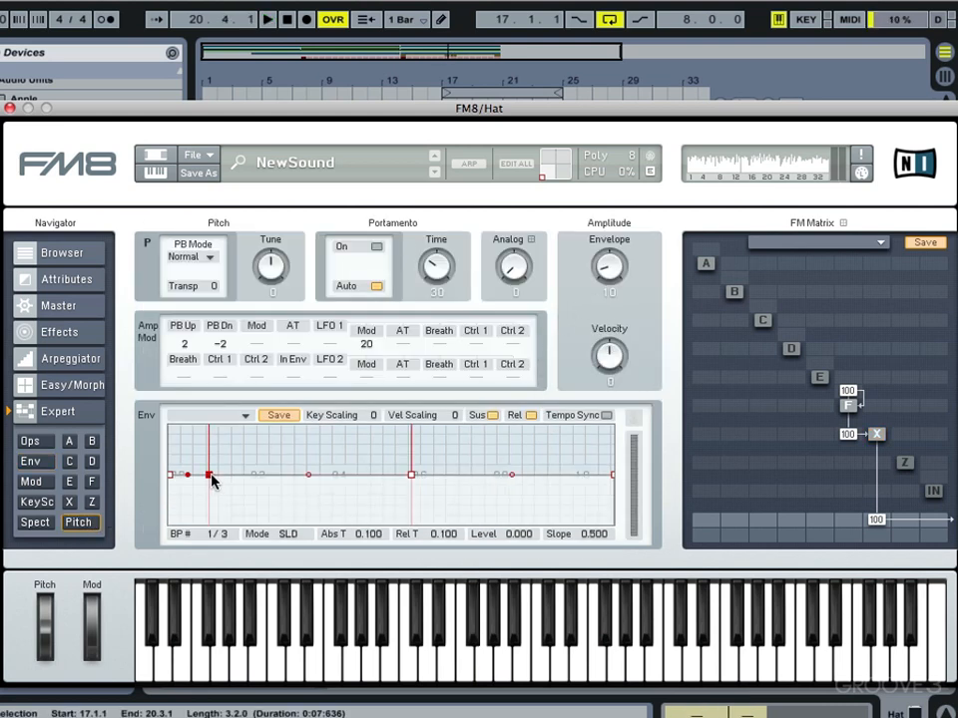
{"action": "left_click_drag", "start_coordinate": [170, 476], "coordinate": [172, 427]}
{"action": "left_click_drag", "start_coordinate": [370, 480], "coordinate": [349, 559]}
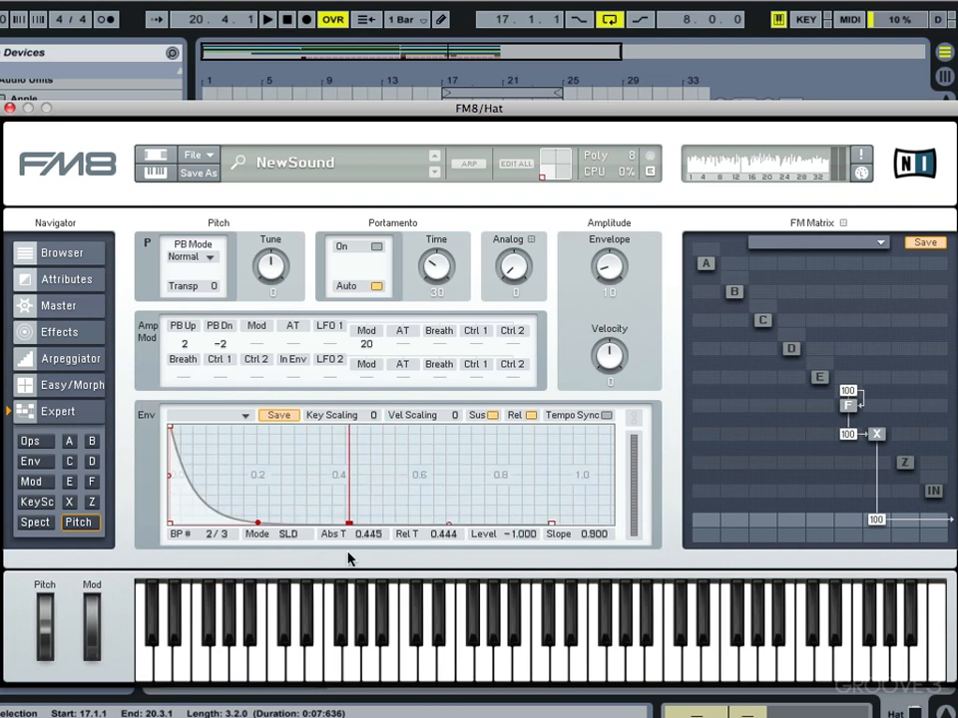
{"action": "left_click_drag", "start_coordinate": [293, 460], "coordinate": [542, 419]}
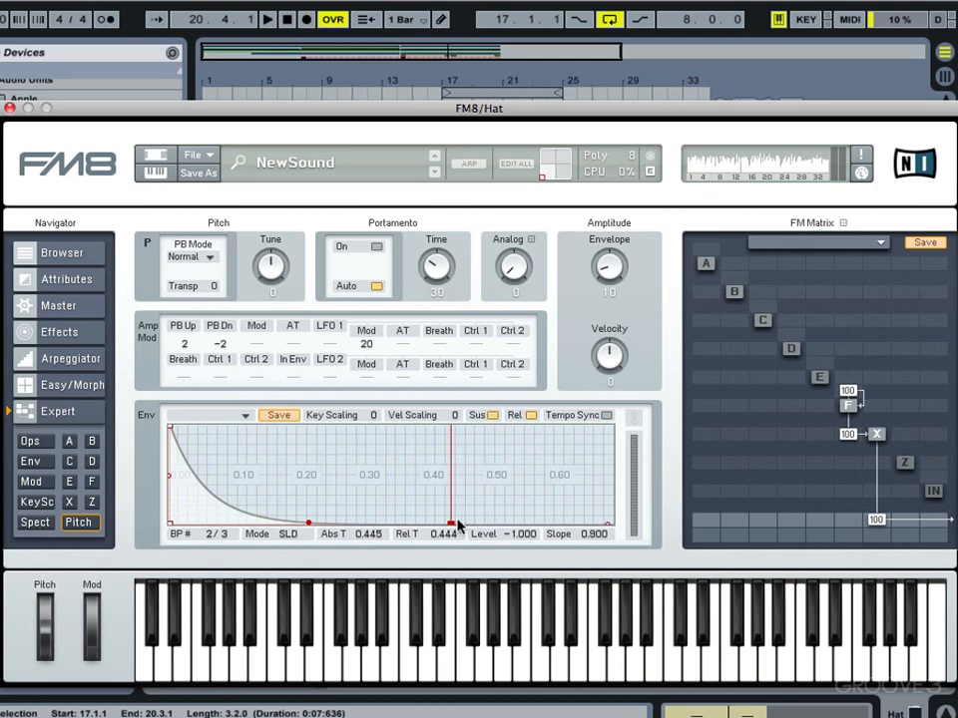
{"action": "mouse_move", "coordinate": [457, 526]}
{"action": "left_mouse_down"}
{"action": "mouse_move", "coordinate": [248, 522]}
{"action": "mouse_move", "coordinate": [321, 521]}
{"action": "left_mouse_up"}
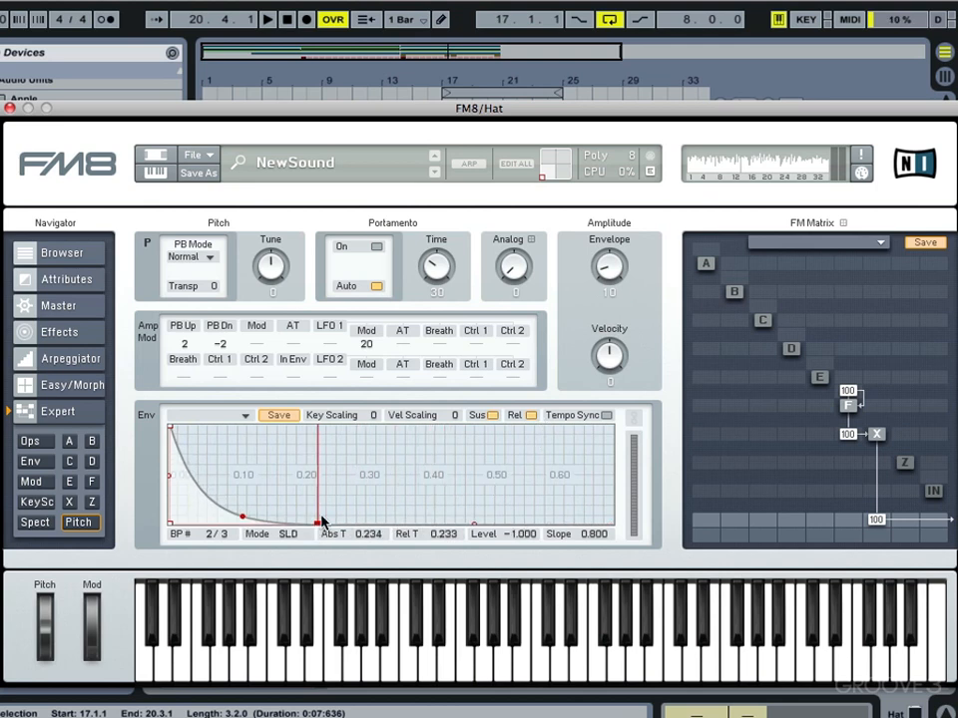
{"action": "left_click_drag", "start_coordinate": [621, 251], "coordinate": [623, 219]}
{"action": "key", "text": "space"}
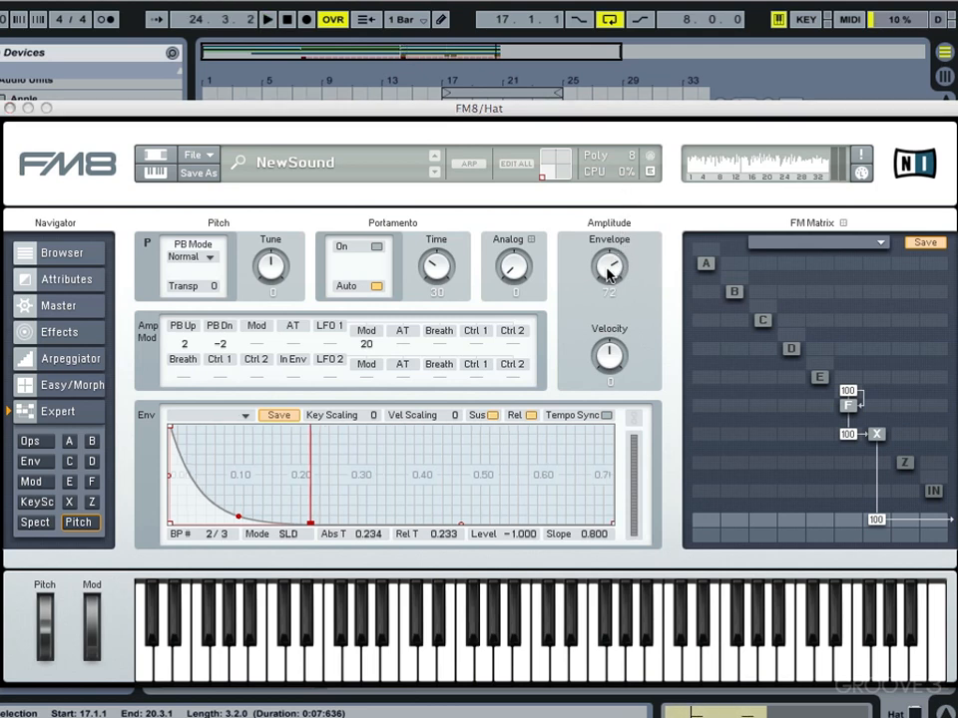
Step: Enable the Hat FM8's Shelving EQ and shape its curve to cut the low frequencies, auditioning the result
{"action": "left_click", "coordinate": [75, 329]}
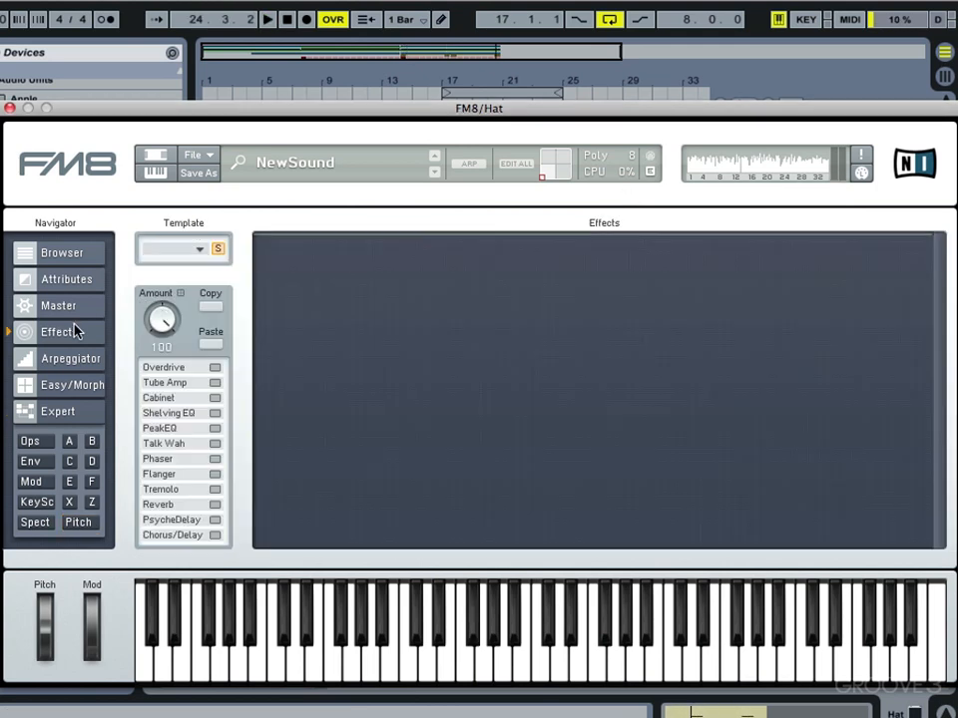
{"action": "left_click", "coordinate": [197, 416]}
{"action": "left_click_drag", "start_coordinate": [486, 274], "coordinate": [518, 304]}
{"action": "key", "text": "space"}
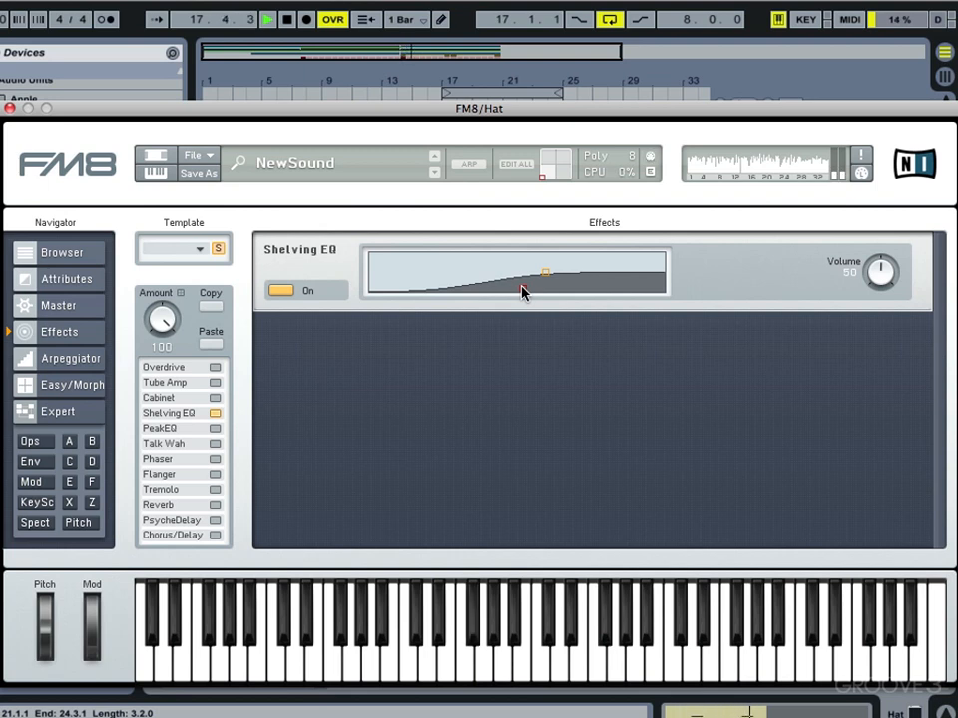
{"action": "left_click_drag", "start_coordinate": [522, 288], "coordinate": [549, 267]}
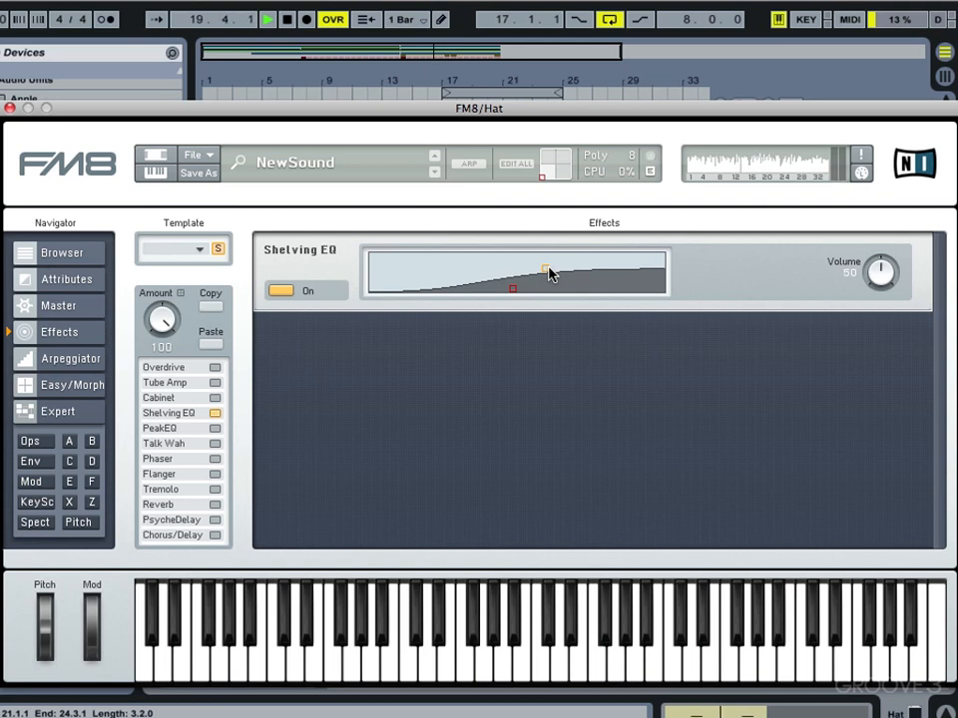
{"action": "key", "text": "space"}
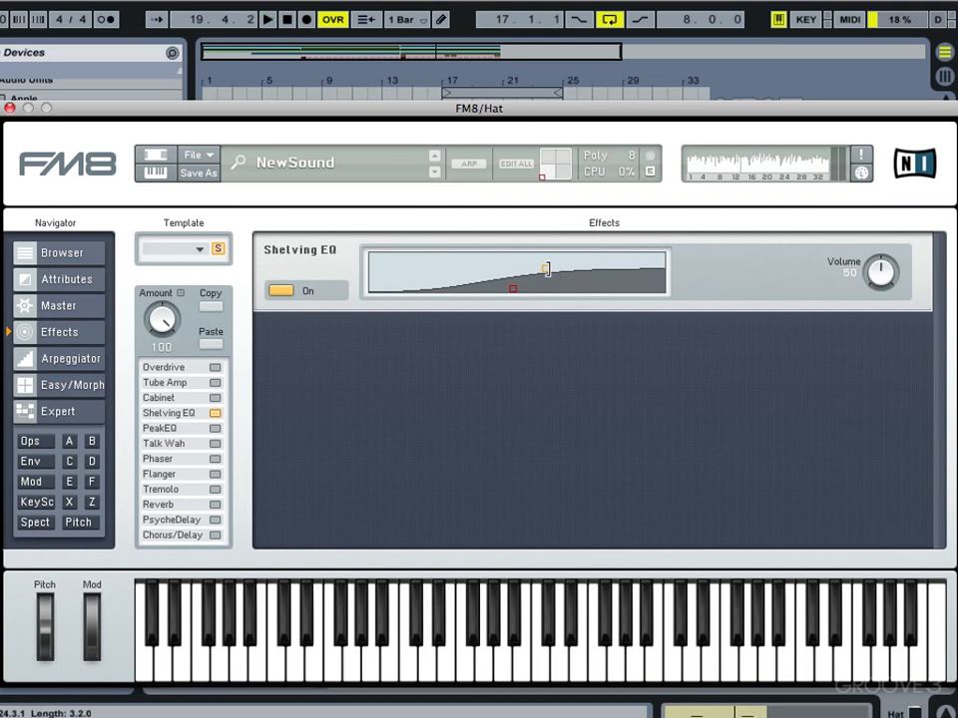
Step: Turn on the Reverb at Dry/Wet 19, then close the Hat's FM8 window
{"action": "left_click", "coordinate": [178, 504]}
{"action": "key", "text": "space"}
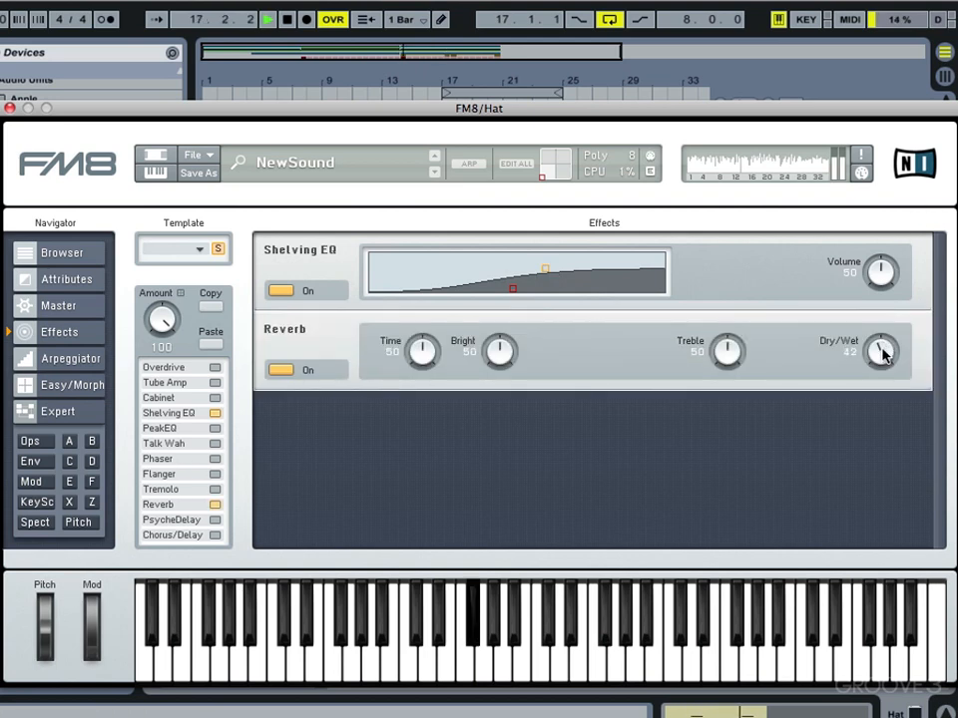
{"action": "left_click_drag", "start_coordinate": [883, 355], "coordinate": [878, 374]}
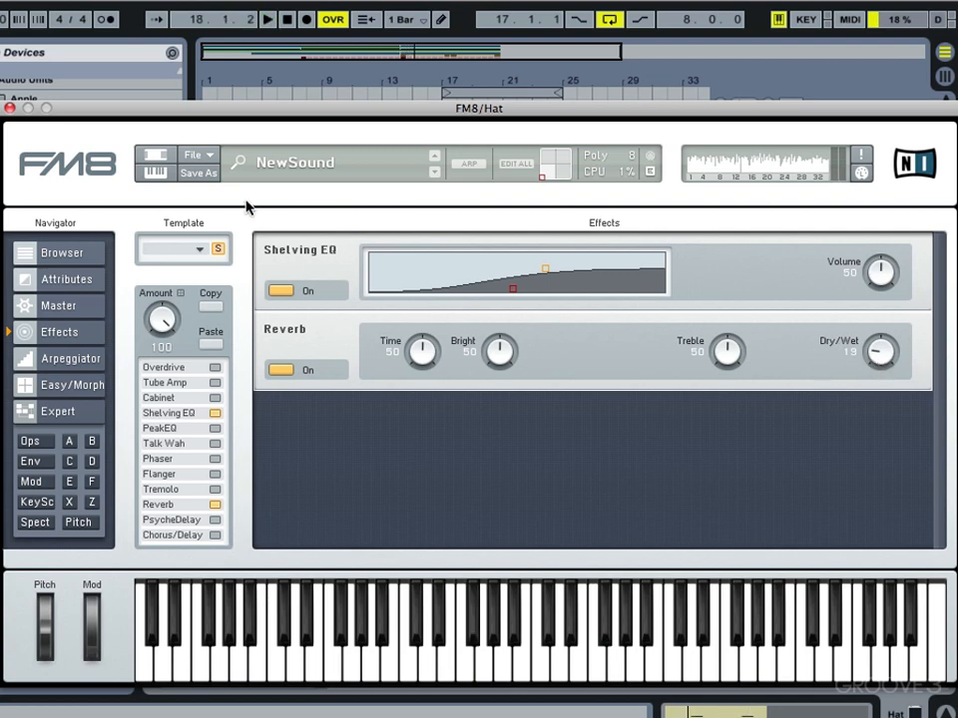
{"action": "left_click", "coordinate": [9, 108]}
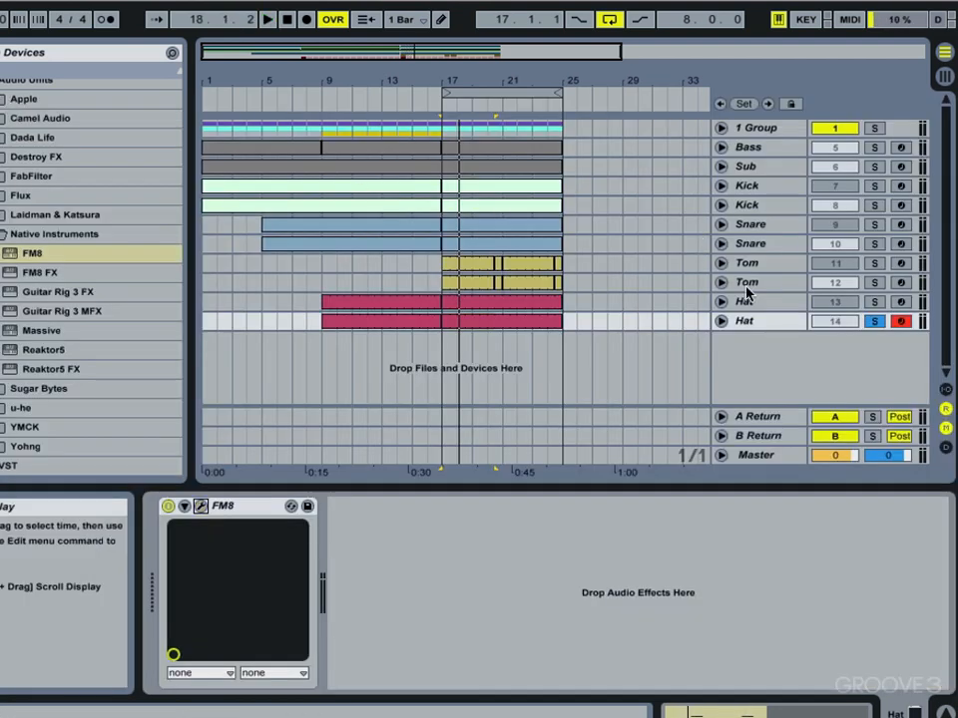
Step: Deactivate Sub, Bass and Group to hear the FM8 drums alone, then reactivate them and play the full mix
{"action": "left_click", "coordinate": [822, 166]}
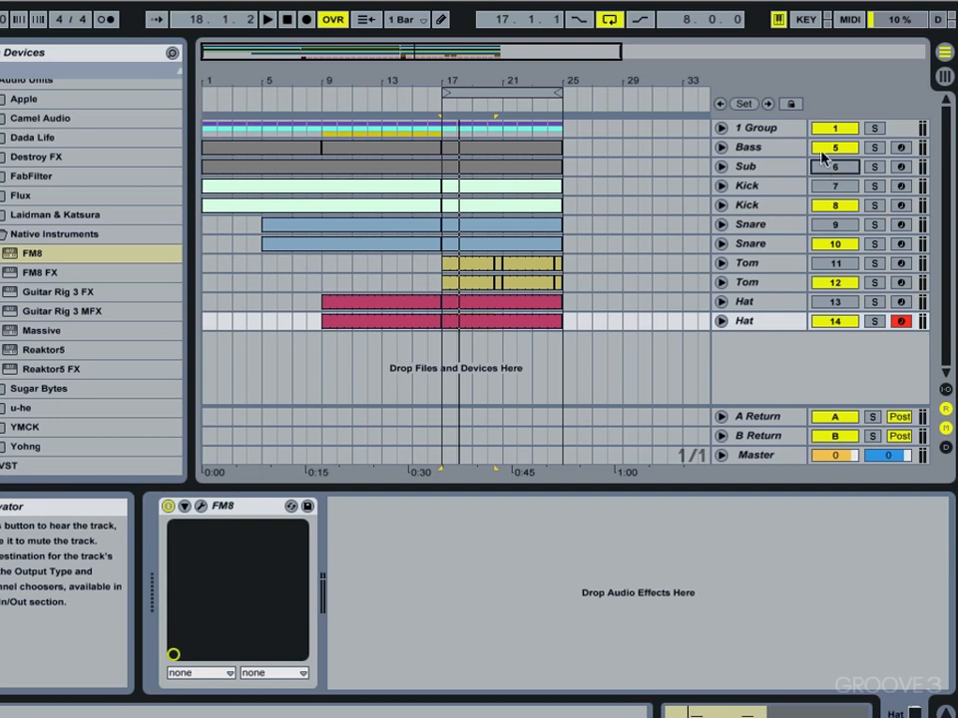
{"action": "left_click", "coordinate": [822, 148]}
{"action": "left_click", "coordinate": [824, 129]}
{"action": "key", "text": "space"}
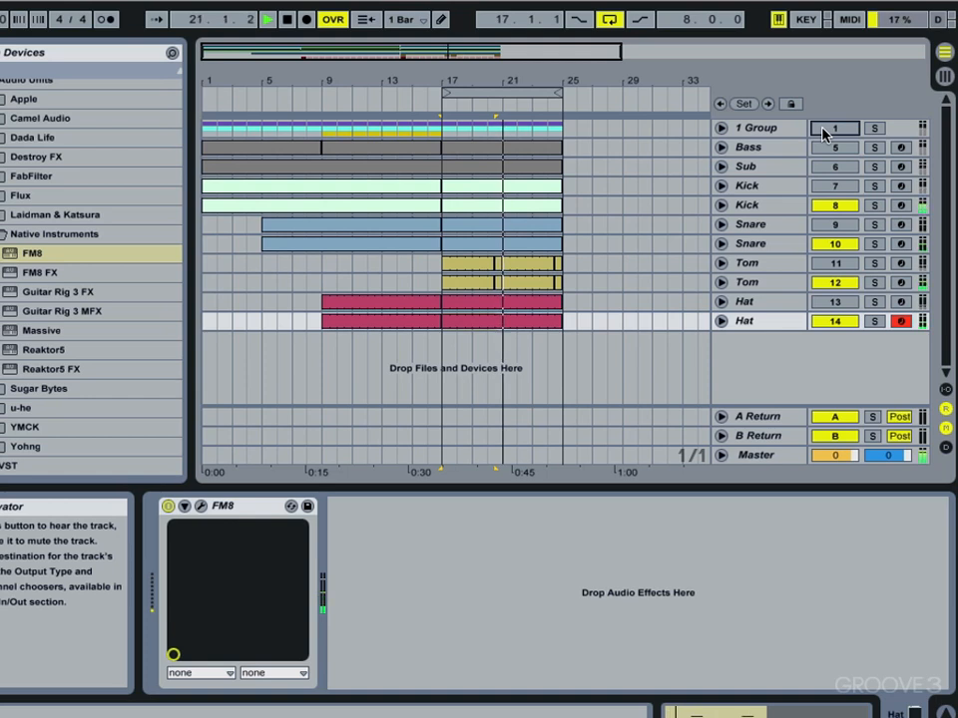
{"action": "key", "text": "space"}
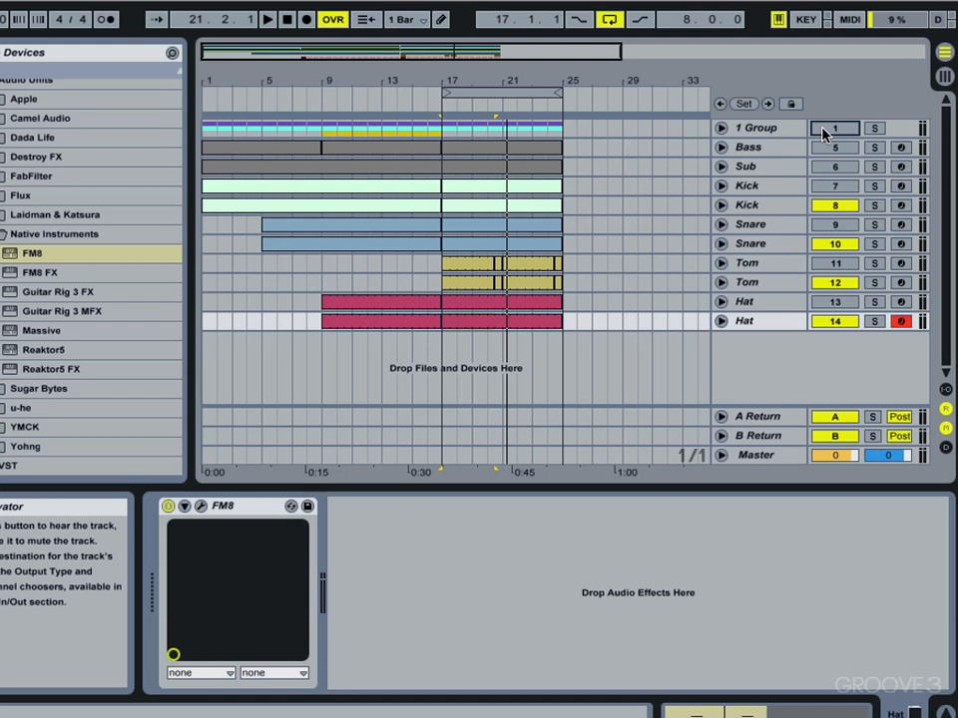
{"action": "left_click_drag", "start_coordinate": [824, 133], "coordinate": [826, 192]}
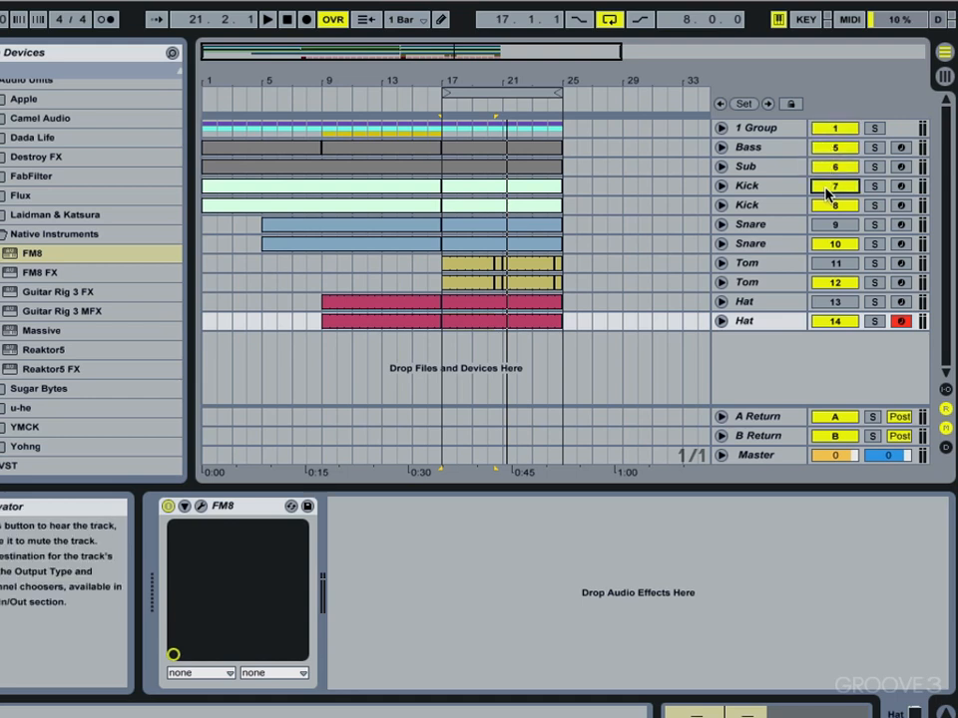
{"action": "key", "text": "space"}
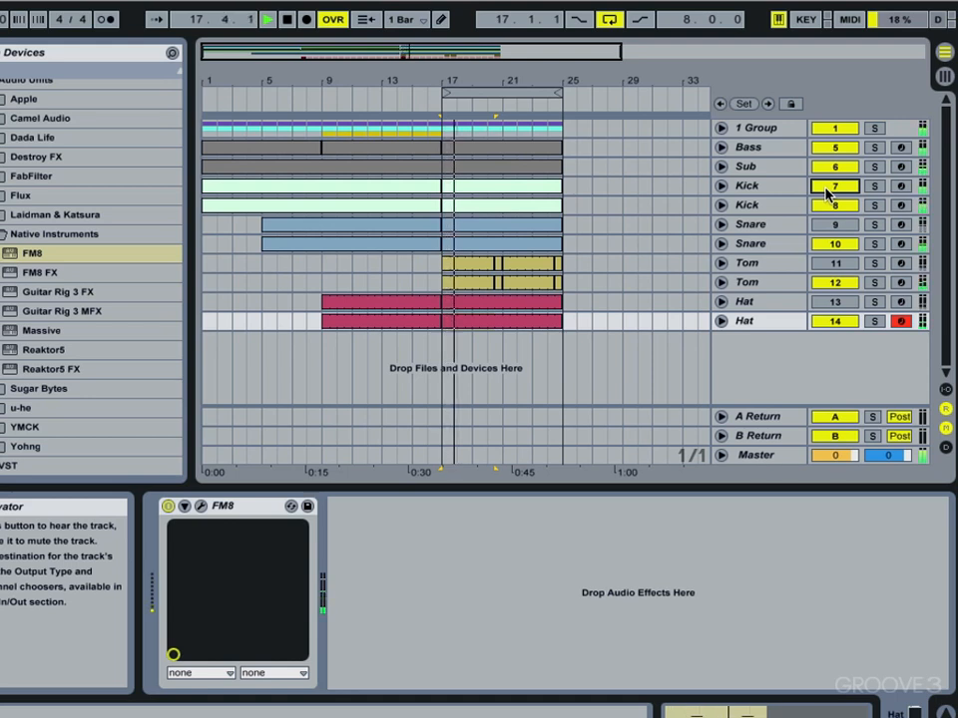